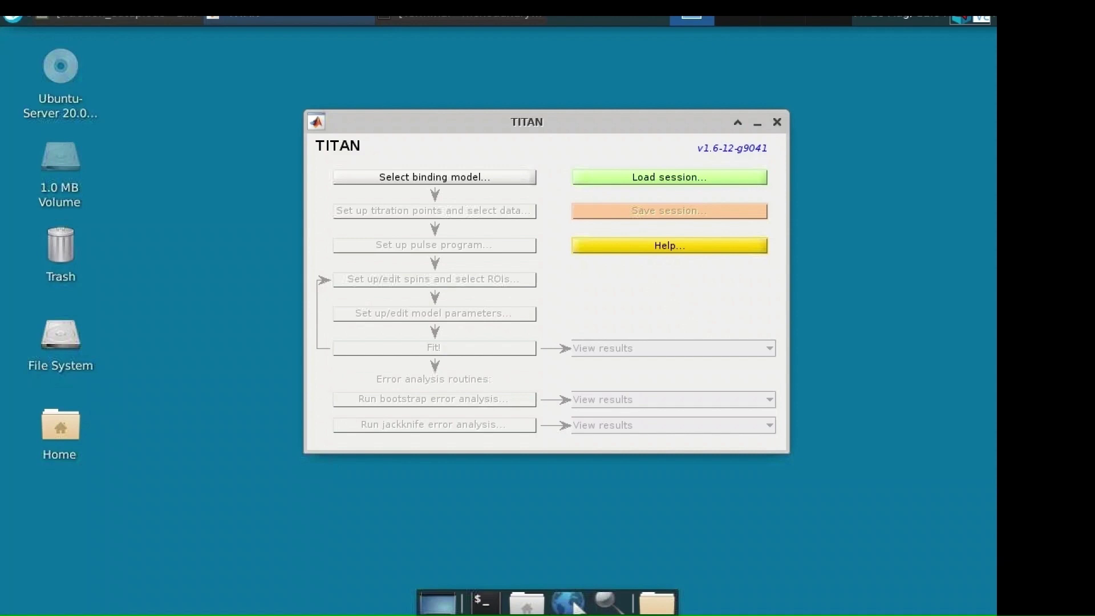
# Choose the Two state ligand binding model for the analysis.
pyautogui.click(430, 177)
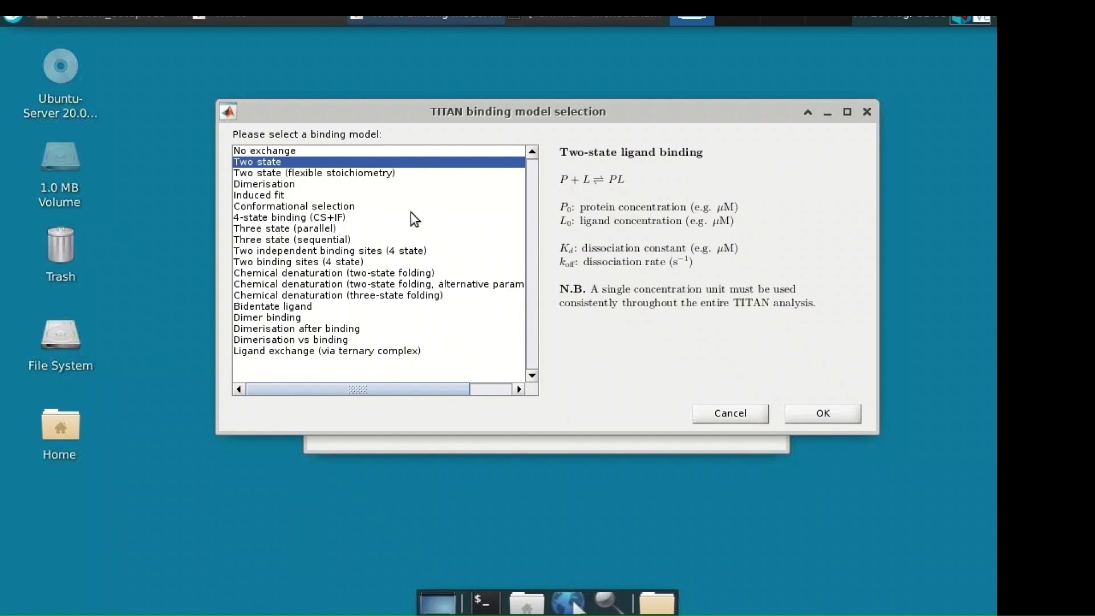
pyautogui.click(821, 415)
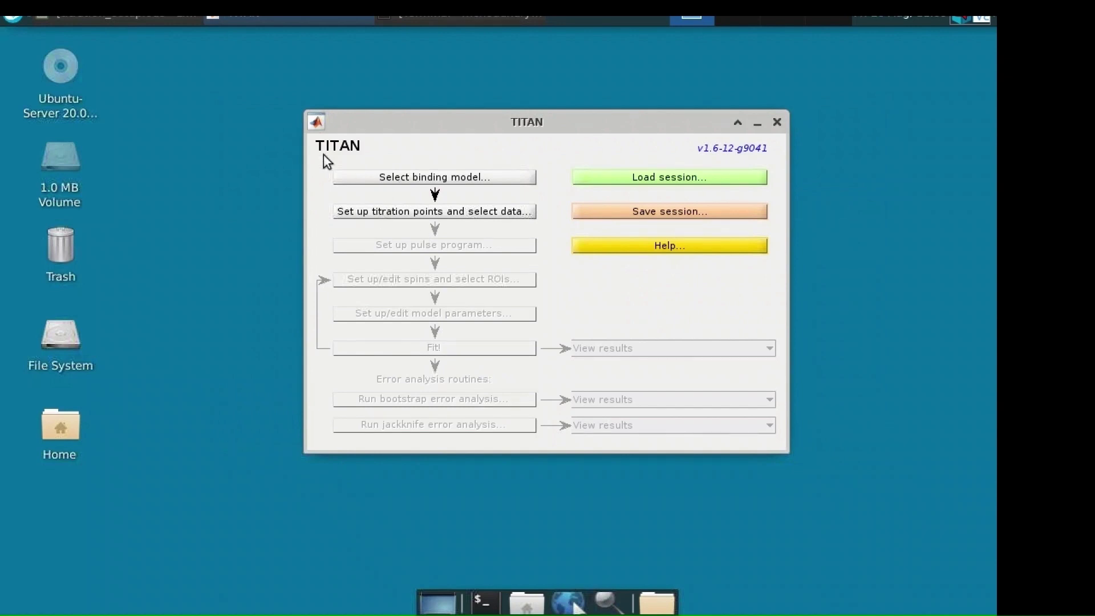
# Fill the titration setup table with cells A2:D10 copied from titration_setup.ods, and delete the surplus tenth row.
pyautogui.click(337, 208)
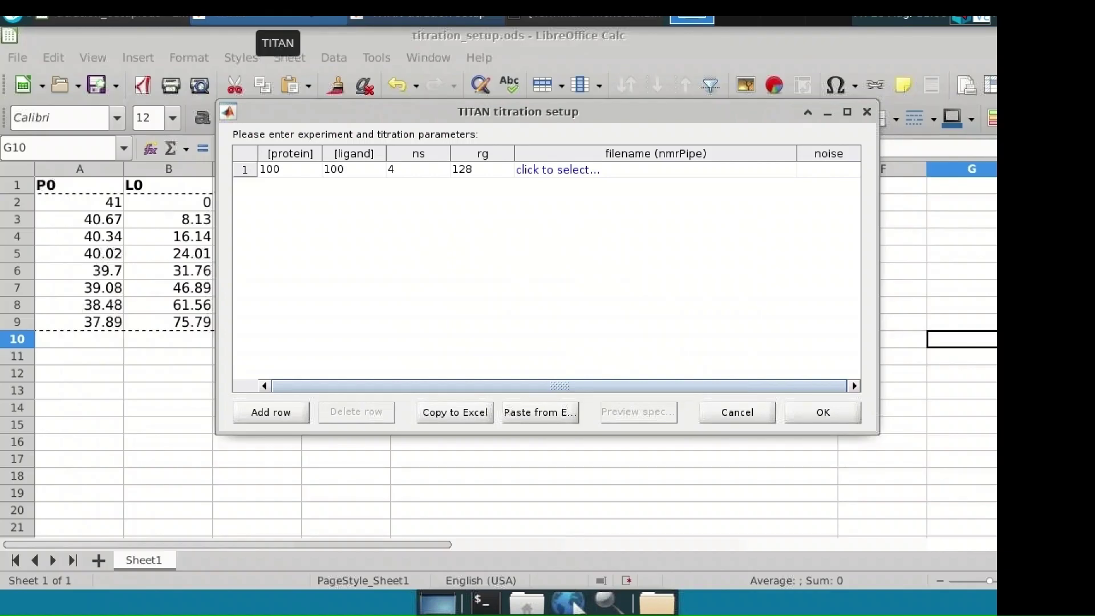
pyautogui.click(111, 19)
pyautogui.moveTo(78, 203); pyautogui.dragTo(337, 337)
pyautogui.hotkey('ctrl', 'c')
pyautogui.click(404, 22)
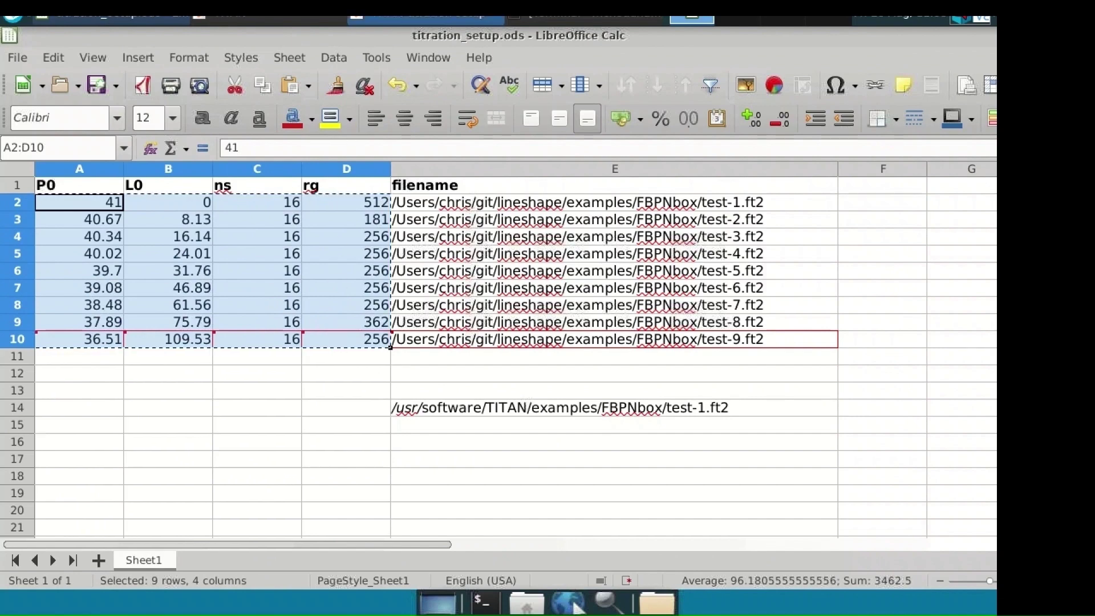
pyautogui.click(558, 413)
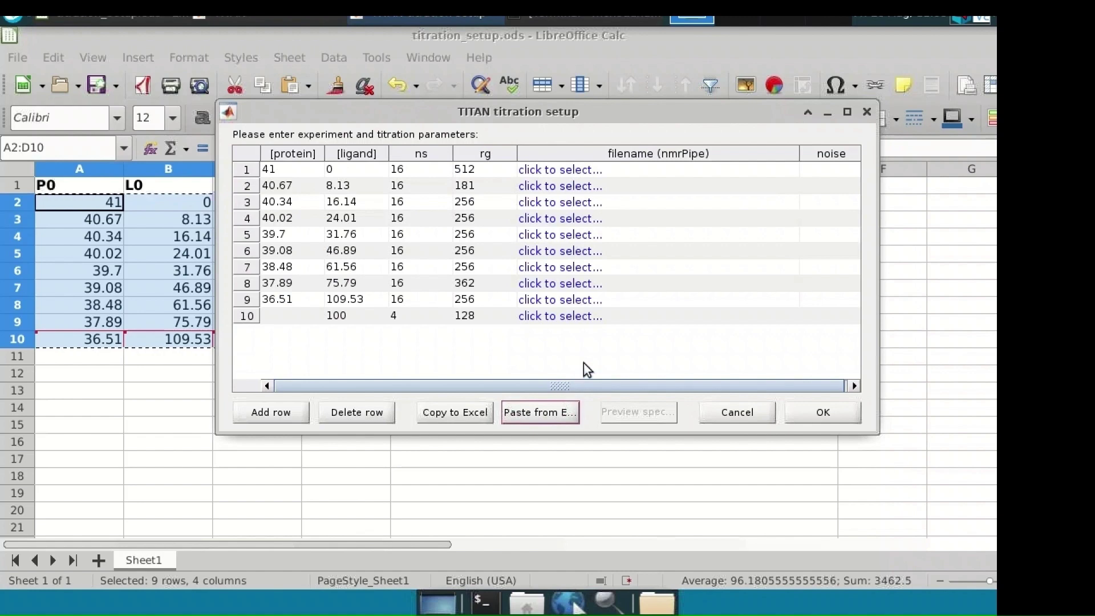
pyautogui.doubleClick(300, 315)
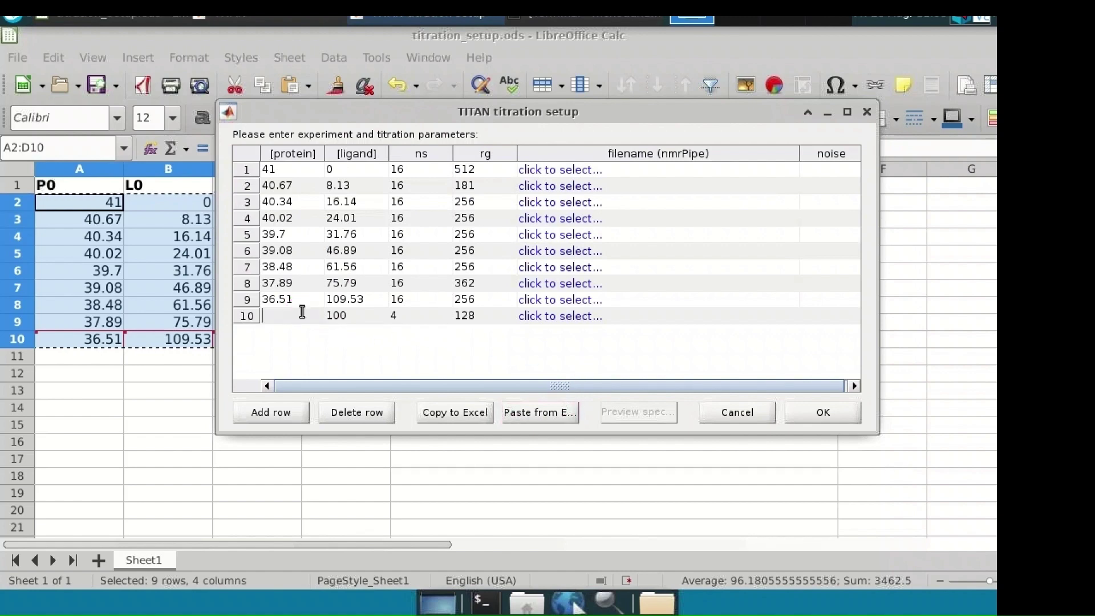
pyautogui.click(358, 414)
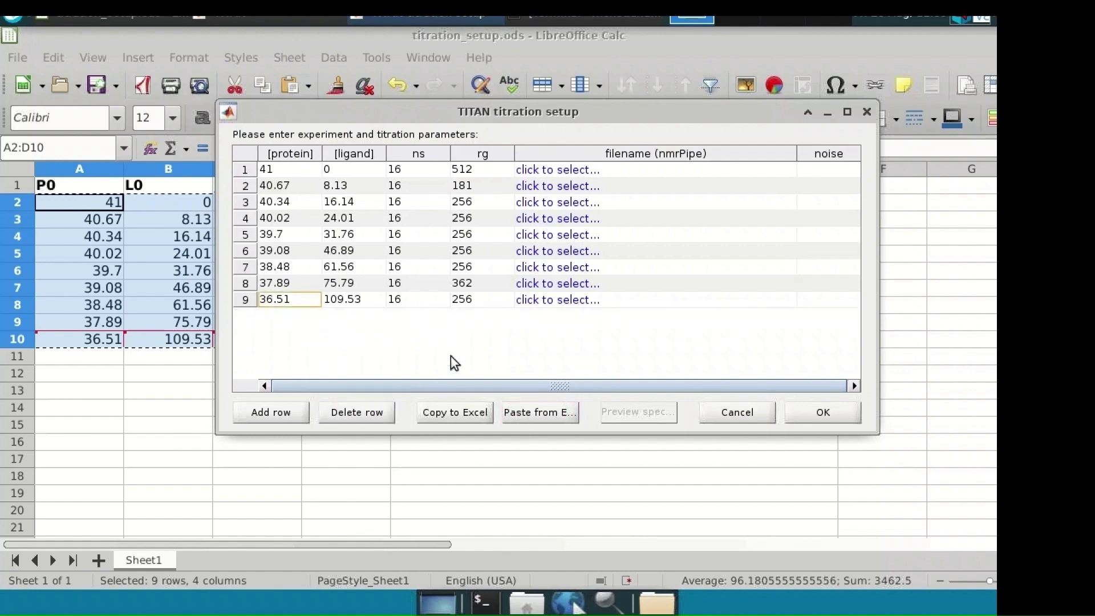
# Assign the spectra test-1.ft2, test-2.ft2 and test-3.ft2 from the FBPNbox folder to titration rows 1 to 3.
pyautogui.click(558, 177)
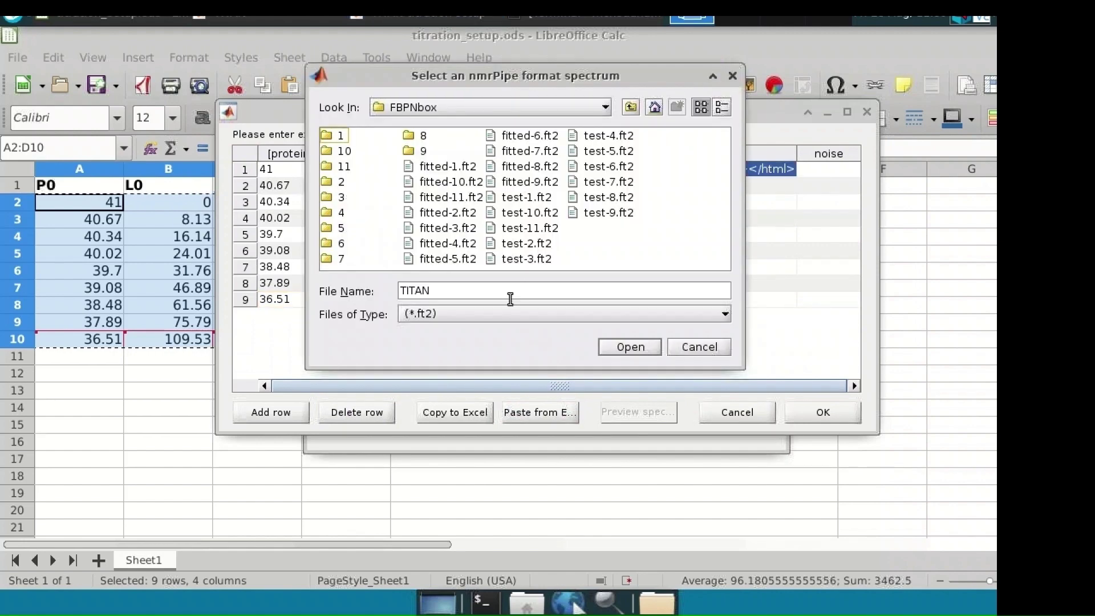
pyautogui.click(527, 198)
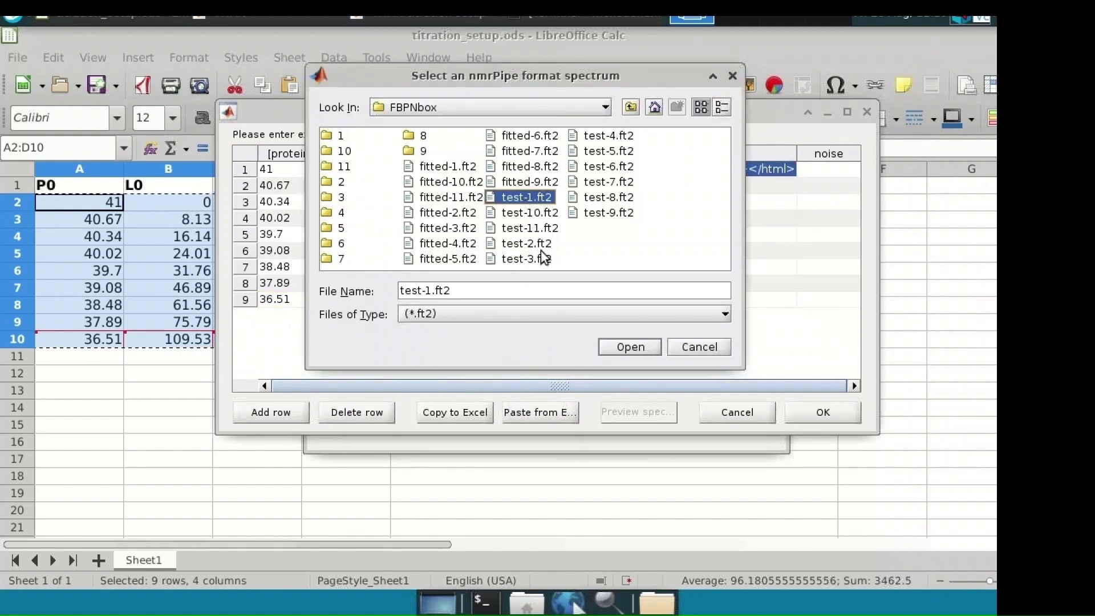
pyautogui.click(609, 348)
pyautogui.click(568, 184)
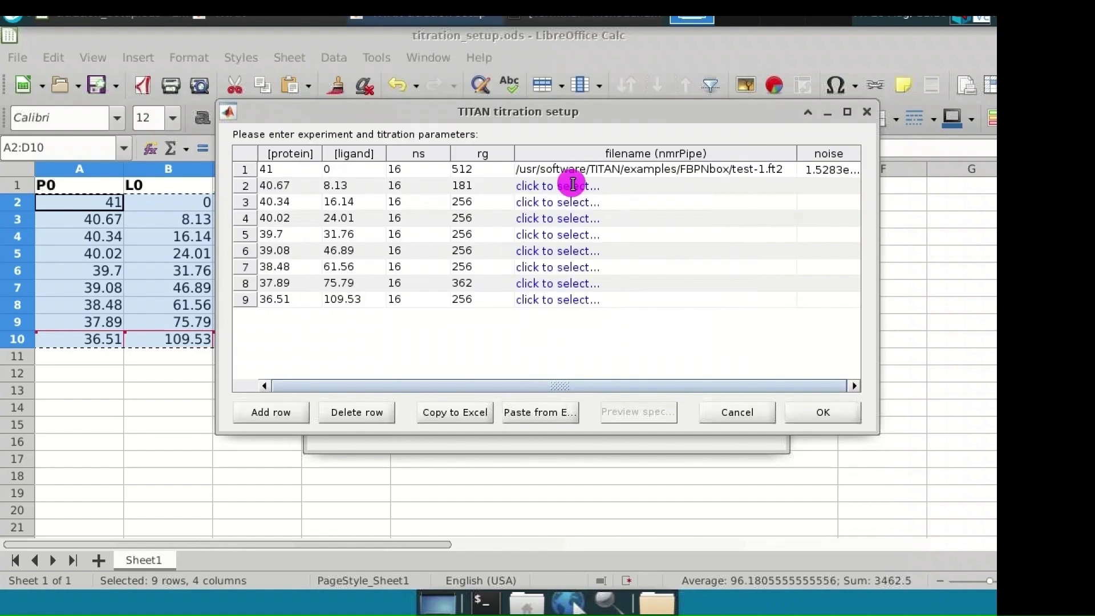
pyautogui.click(707, 442)
pyautogui.doubleClick(549, 352)
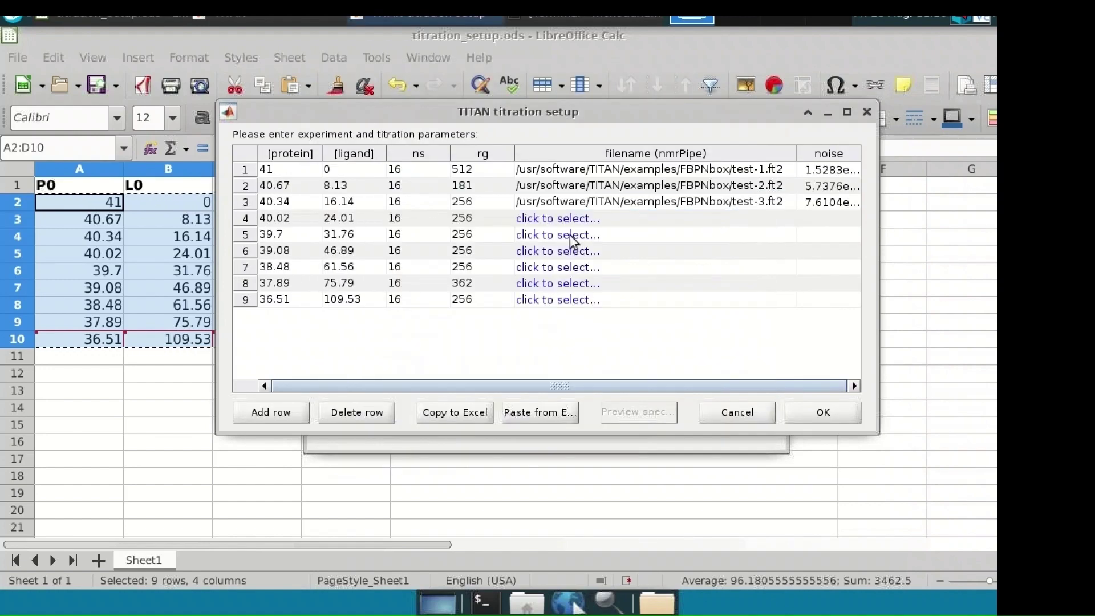
# Assign the spectra test-4.ft2 through test-9.ft2 to titration rows 4 to 9 and accept the titration setup.
pyautogui.click(568, 218)
pyautogui.click(631, 228)
pyautogui.click(653, 440)
pyautogui.click(568, 234)
pyautogui.click(630, 244)
pyautogui.click(655, 444)
pyautogui.click(568, 250)
pyautogui.doubleClick(631, 259)
pyautogui.click(568, 267)
pyautogui.doubleClick(630, 275)
pyautogui.doubleClick(631, 290)
pyautogui.click(568, 299)
pyautogui.click(630, 306)
pyautogui.click(653, 441)
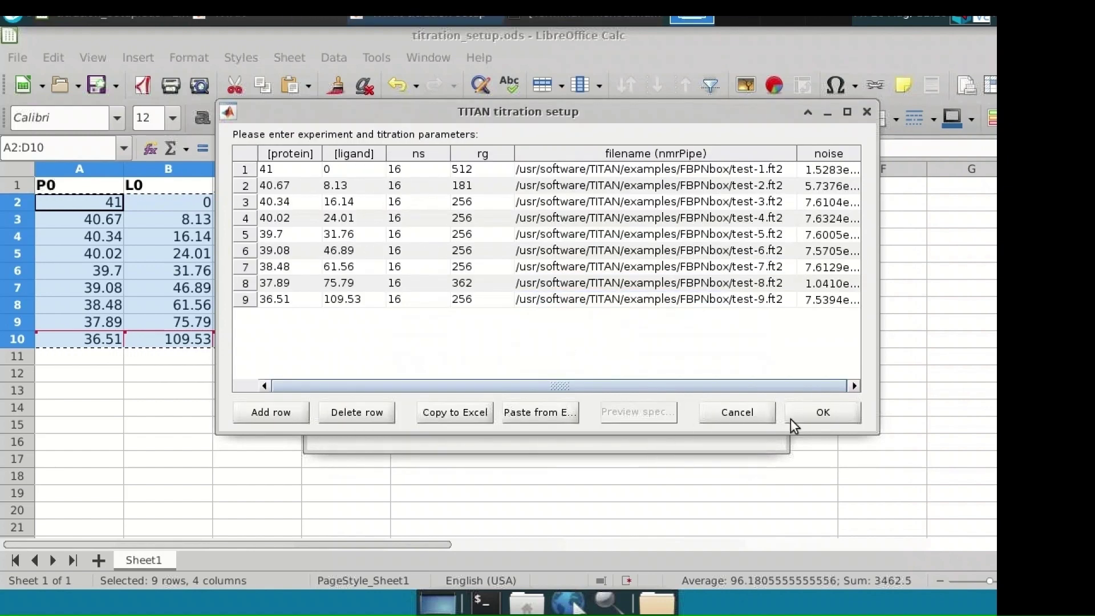
pyautogui.click(827, 415)
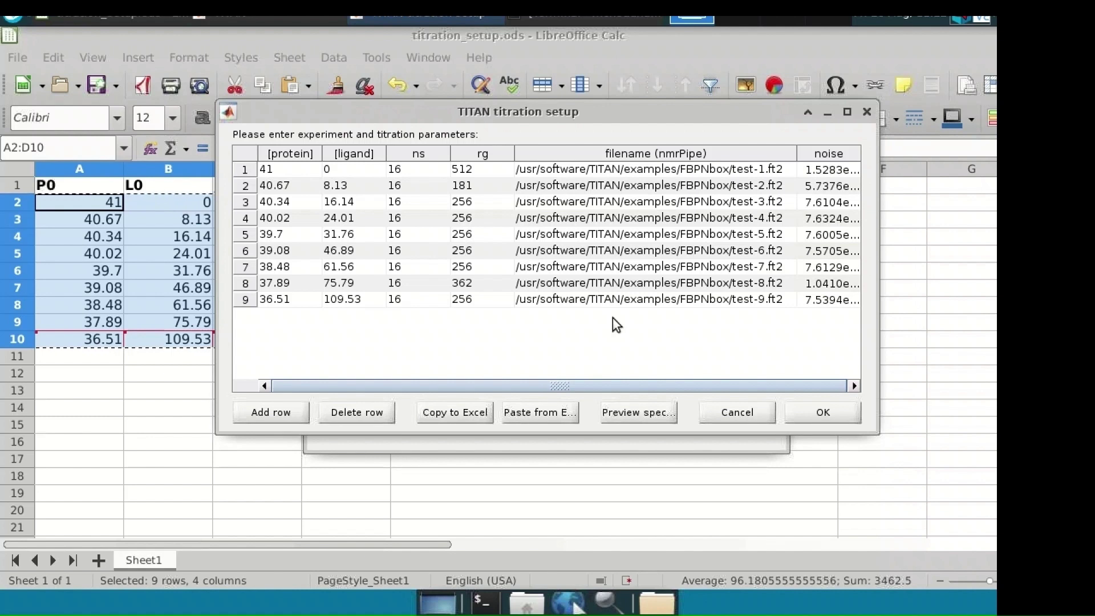
pyautogui.click(825, 419)
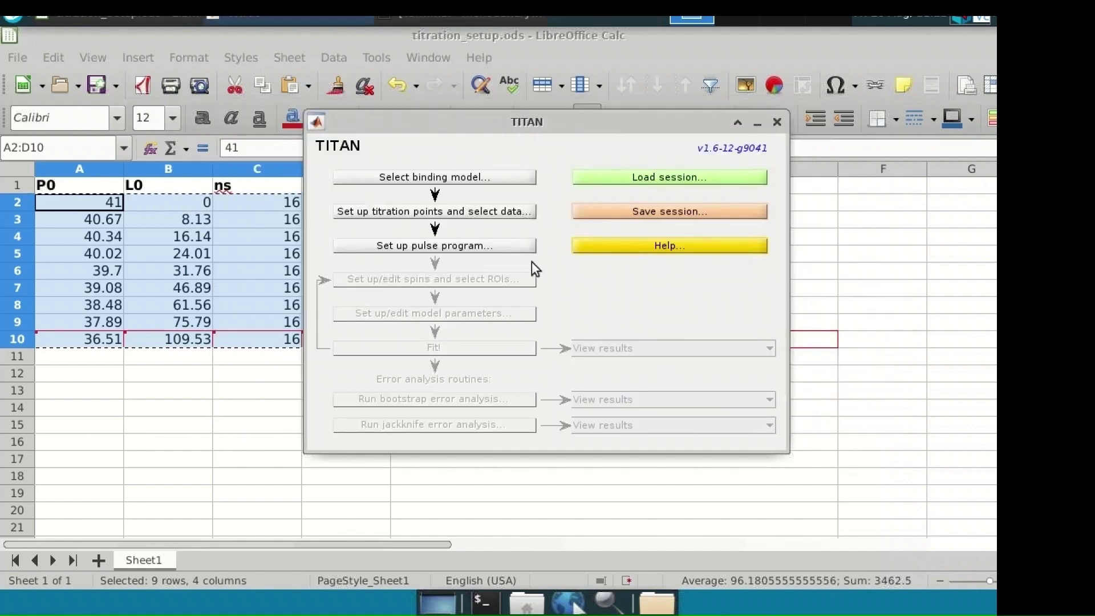
# Set up the HMQC pulse program and accept its prefilled acquisition and coupling parameters.
pyautogui.click(476, 249)
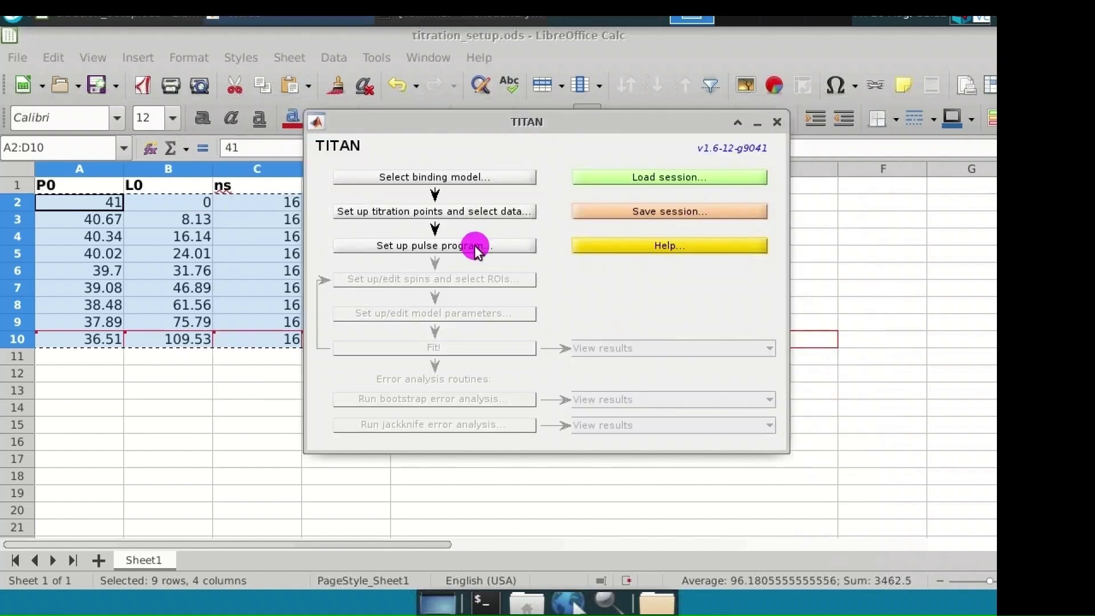
pyautogui.click(422, 249)
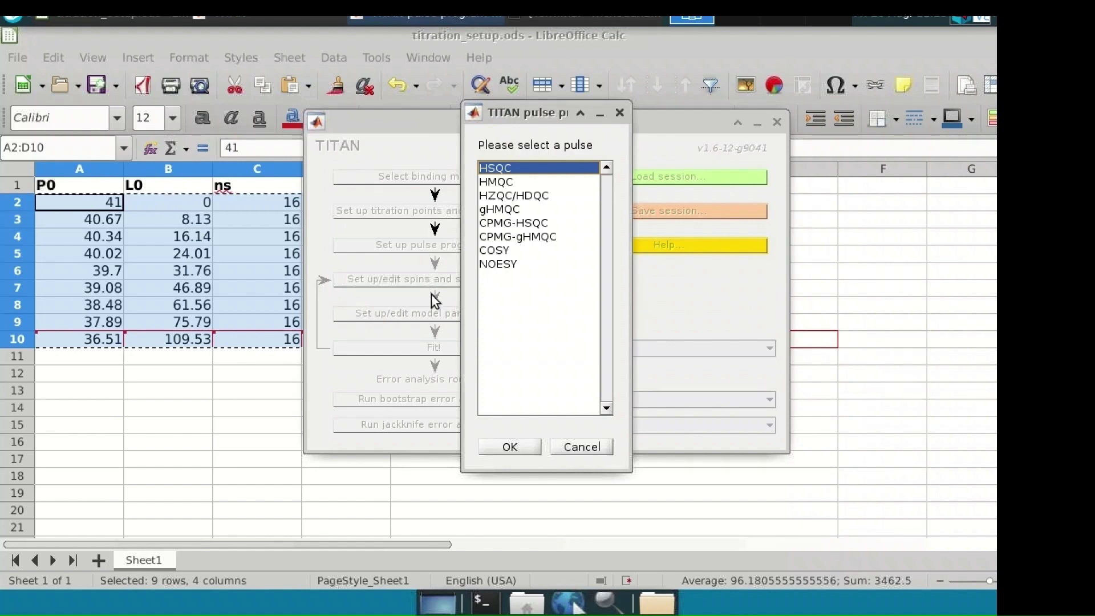
pyautogui.click(500, 181)
pyautogui.click(510, 447)
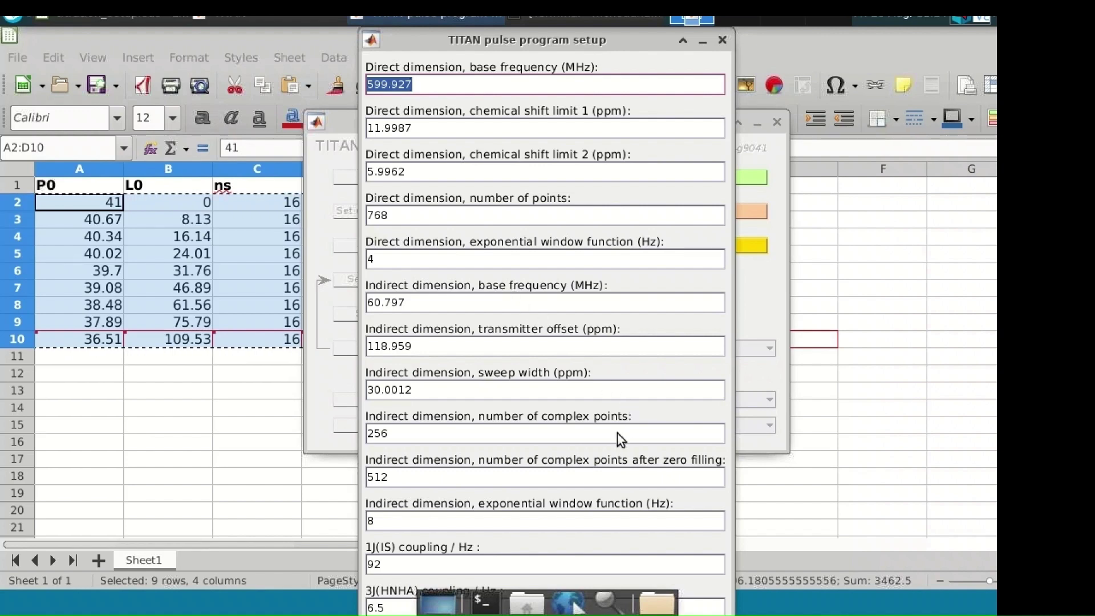
pyautogui.click(584, 570)
pyautogui.press('Return')
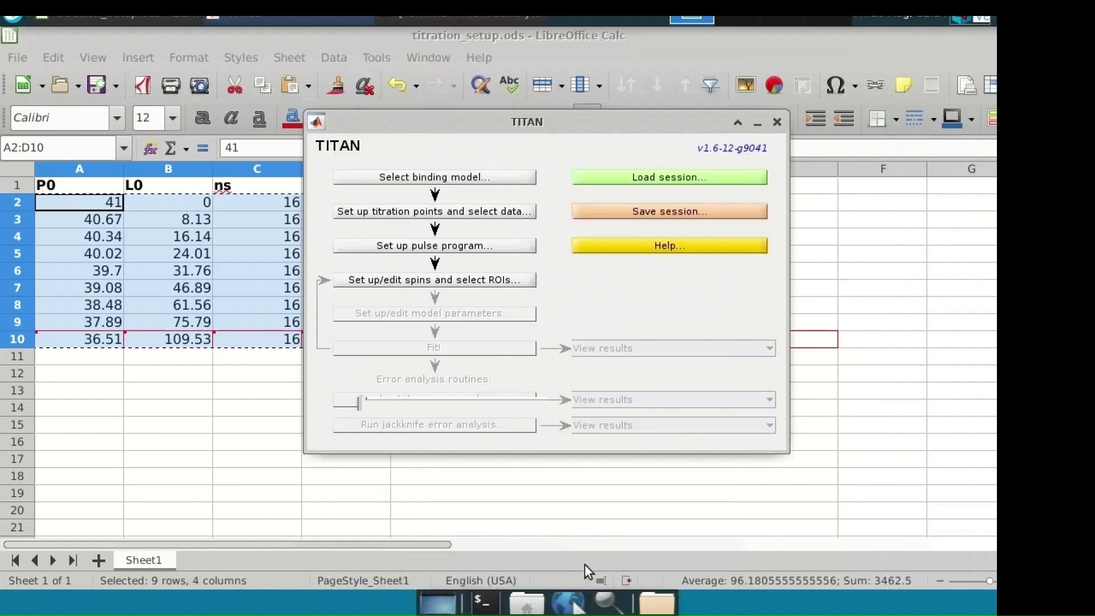
# Add a spin system and start ROI selection for spin 1 on the shifting peak near 8.3 ppm, between 115 and 117.5 ppm.
pyautogui.click(474, 280)
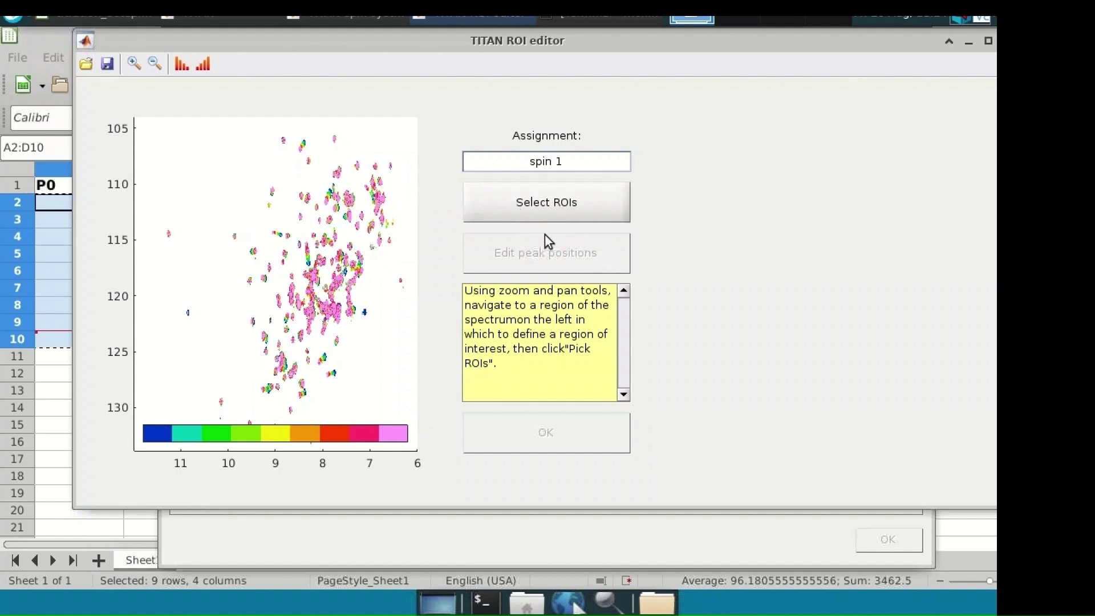
pyautogui.click(538, 211)
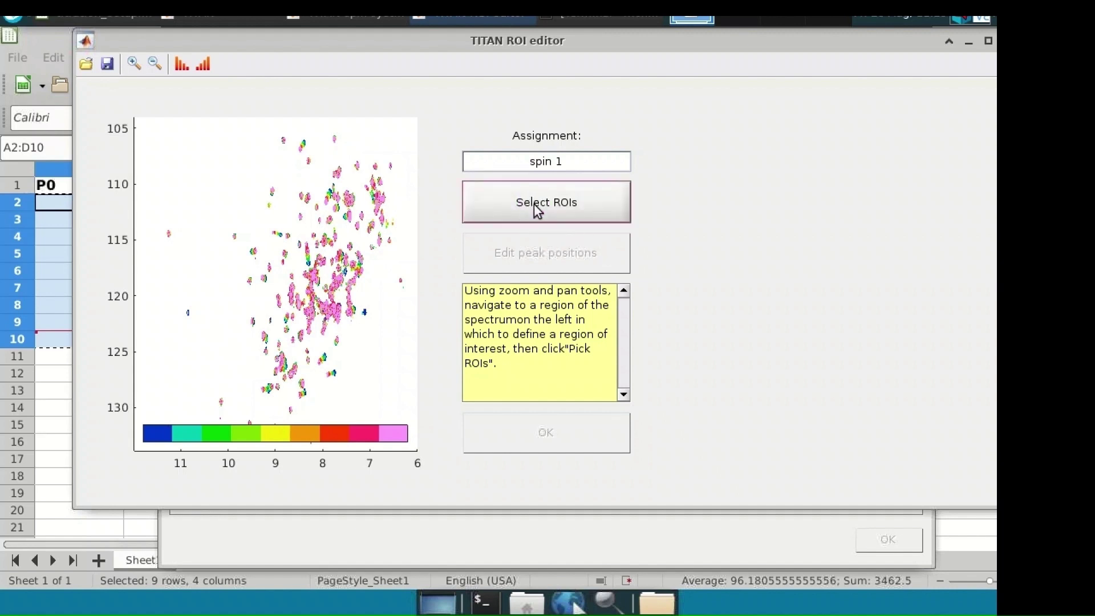
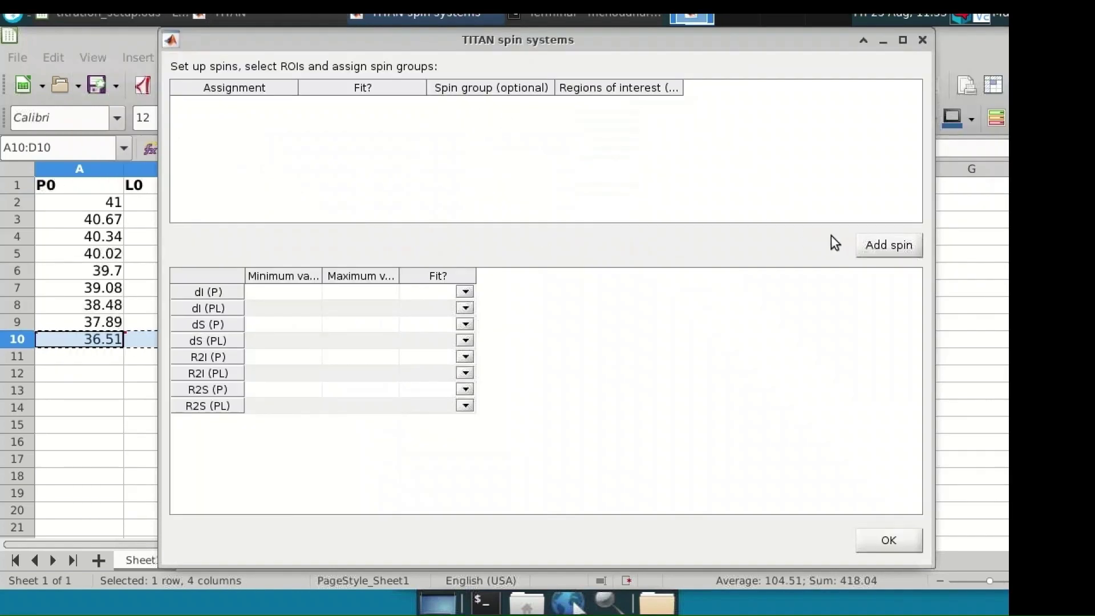
pyautogui.click(868, 245)
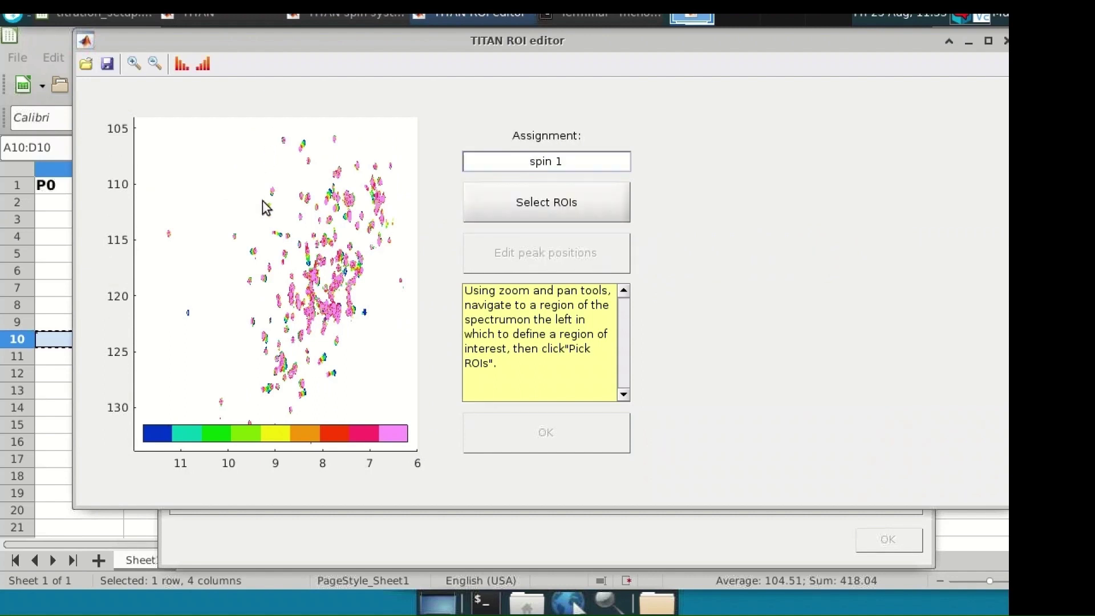
pyautogui.click(302, 246)
pyautogui.moveTo(302, 246); pyautogui.dragTo(294, 241)
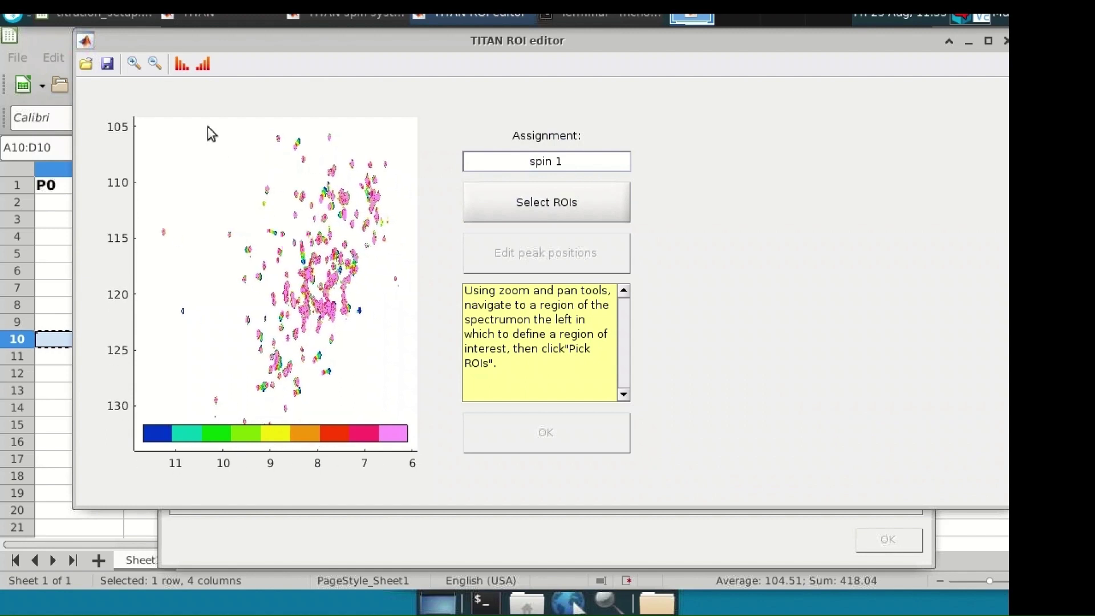
pyautogui.click(136, 64)
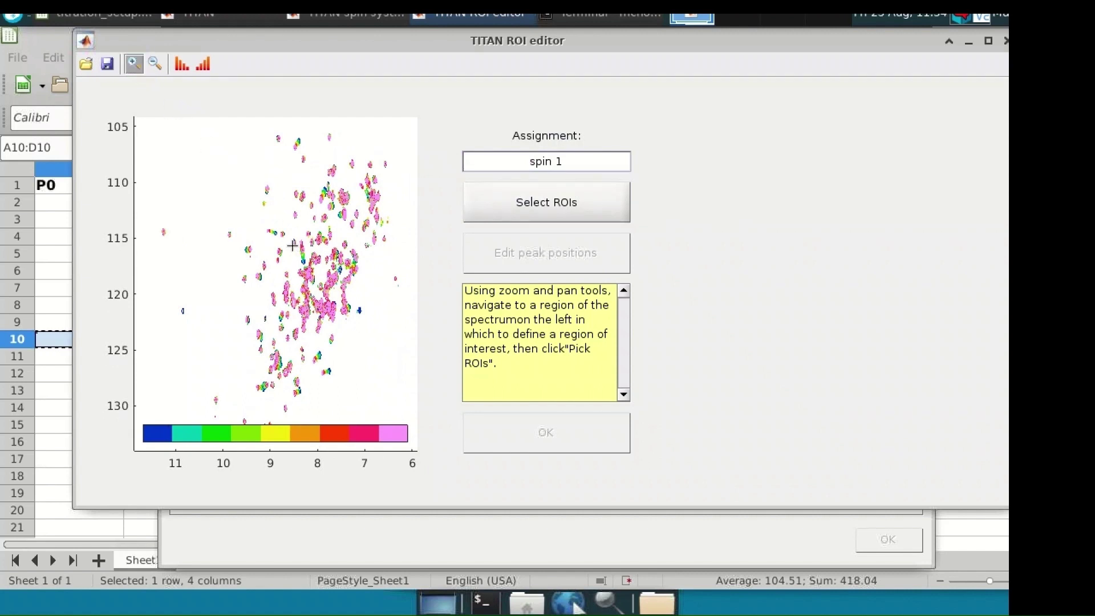
pyautogui.moveTo(293, 246); pyautogui.dragTo(313, 269)
pyautogui.click(260, 194)
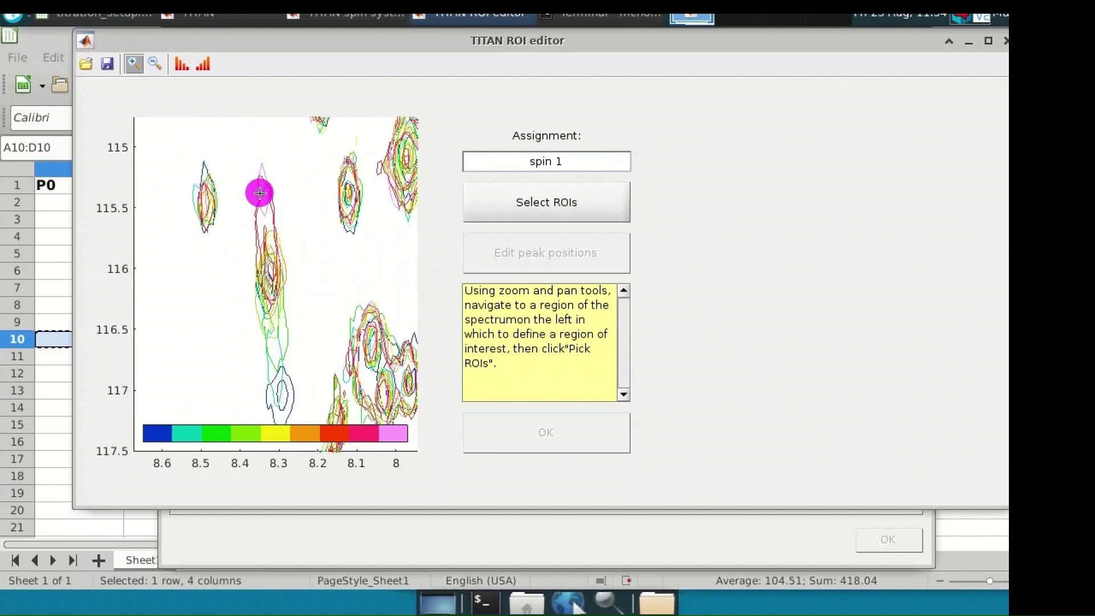
pyautogui.click(259, 193)
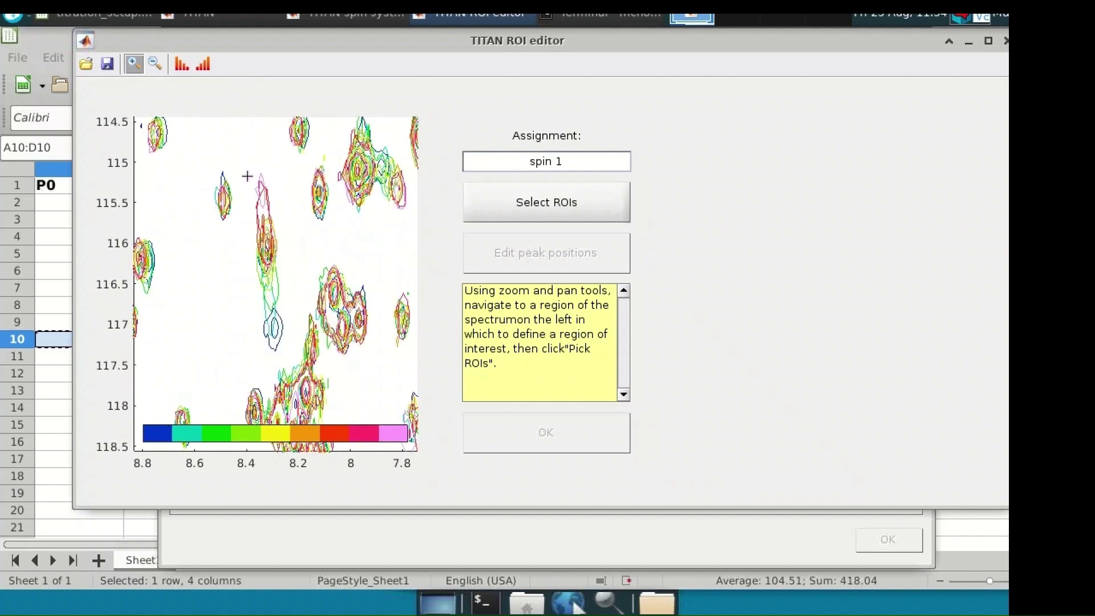
pyautogui.moveTo(238, 163); pyautogui.dragTo(296, 362)
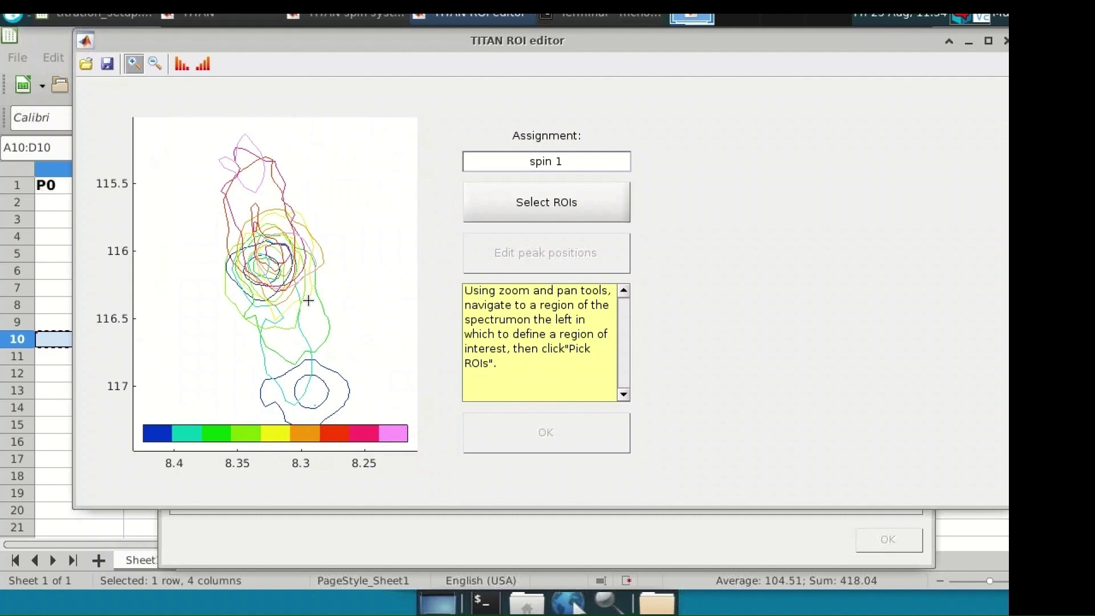
pyautogui.scroll(-2, 308, 300)
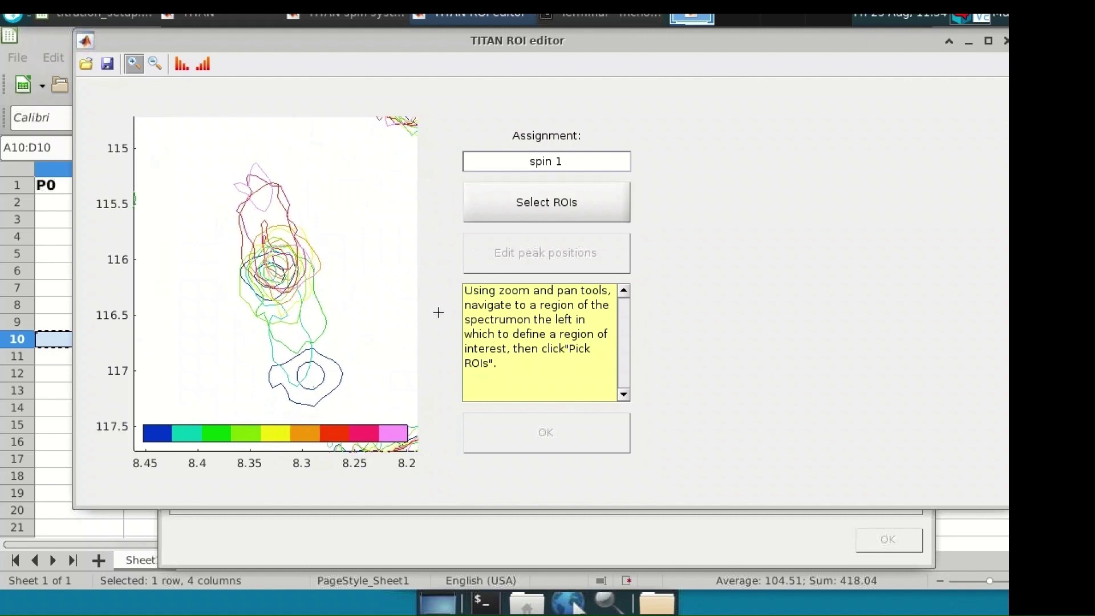
pyautogui.click(516, 207)
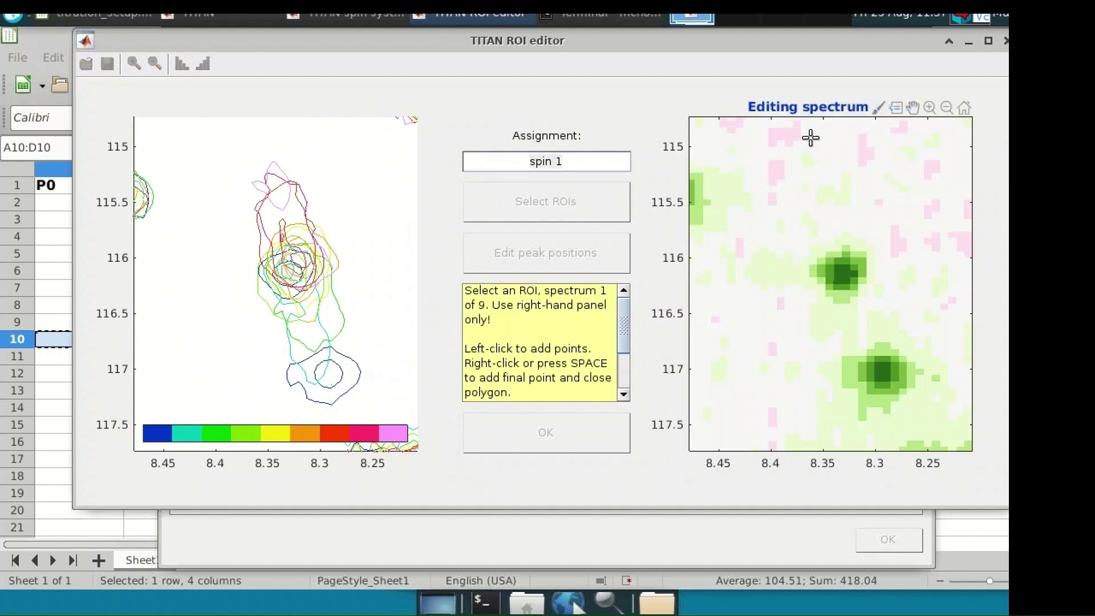
# Draw a closed polygon ROI around both peaks in spectrum 1, spanning about 8.25 to 8.4 ppm and 115 to 117.6 ppm.
pyautogui.click(807, 140)
pyautogui.click(791, 195)
pyautogui.click(772, 249)
pyautogui.click(778, 317)
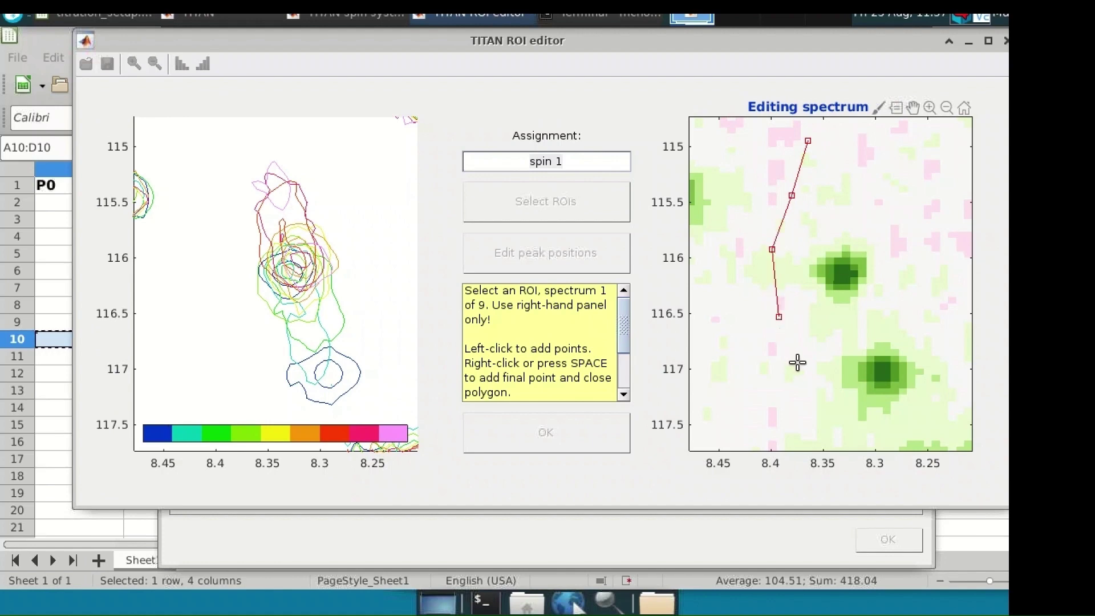
pyautogui.click(797, 362)
pyautogui.click(823, 412)
pyautogui.click(871, 441)
pyautogui.click(915, 433)
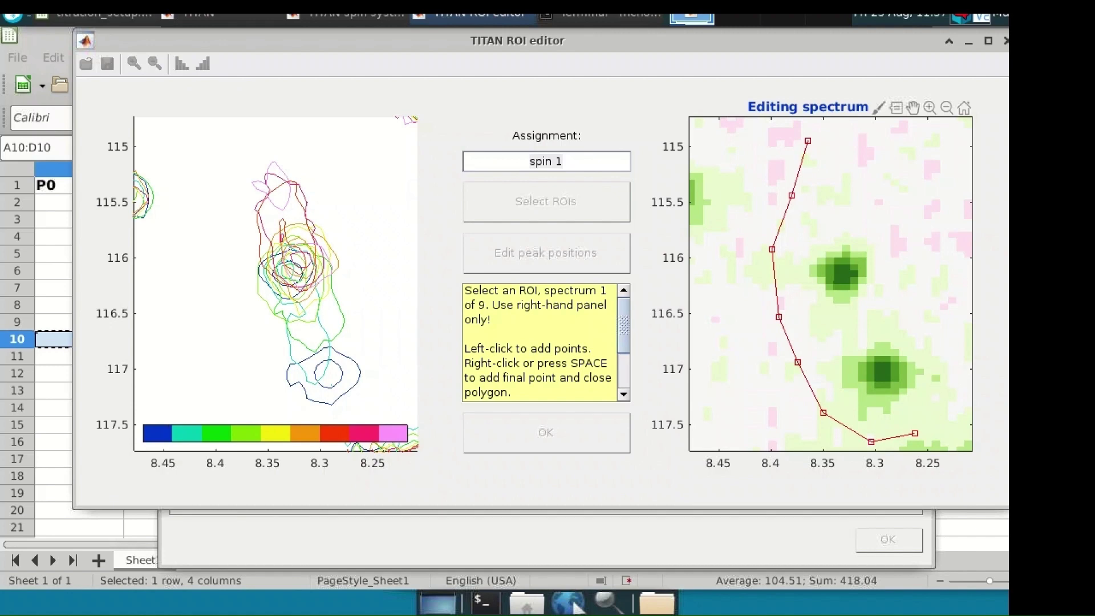
pyautogui.click(934, 376)
pyautogui.click(926, 316)
pyautogui.click(906, 260)
pyautogui.click(871, 206)
pyautogui.click(838, 163)
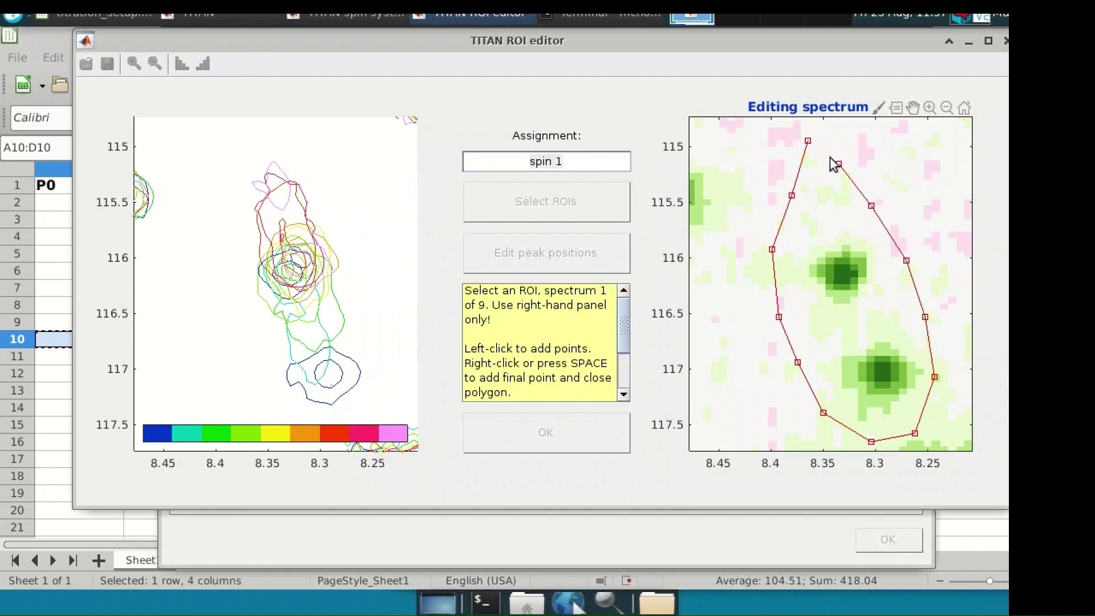
pyautogui.rightClick(807, 141)
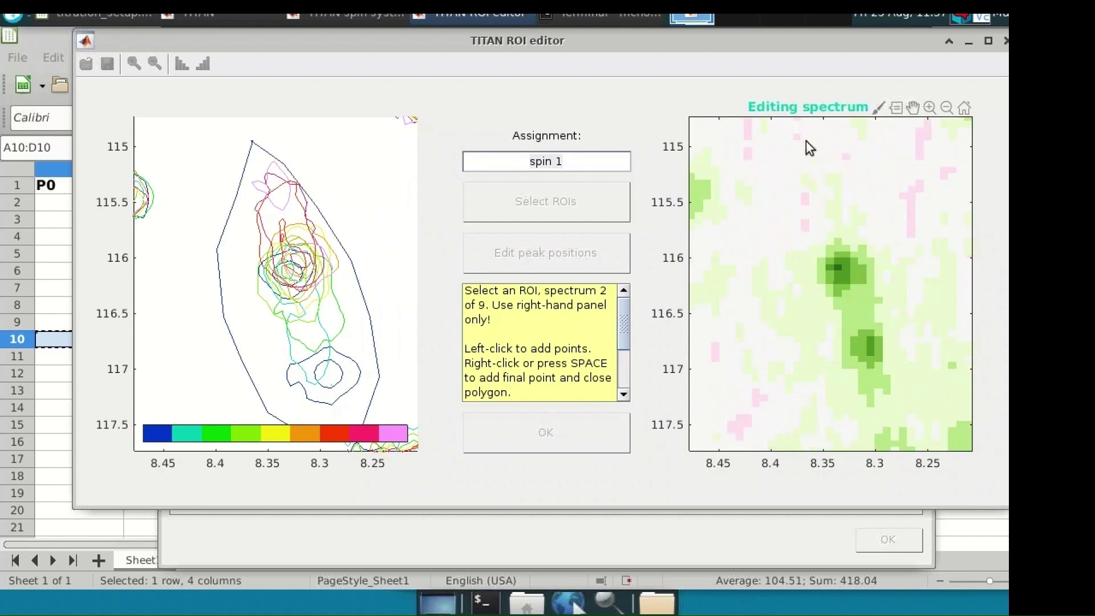
# Copy spin 1's ROI from spectrum 1 to spectra 2 through 9.
pyautogui.moveTo(623, 338); pyautogui.dragTo(621, 383)
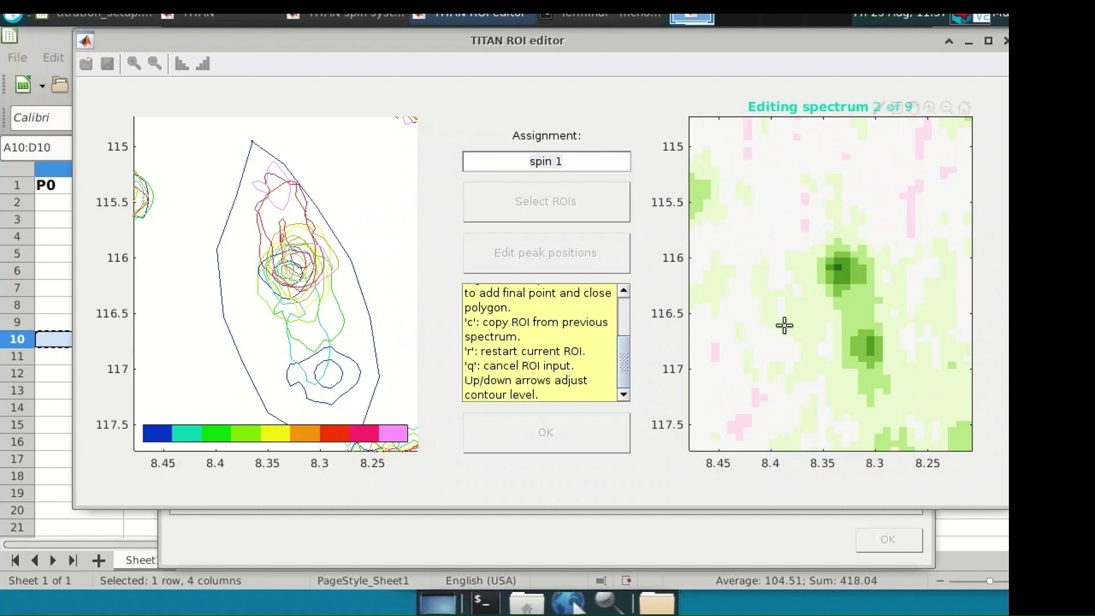
pyautogui.press('c')
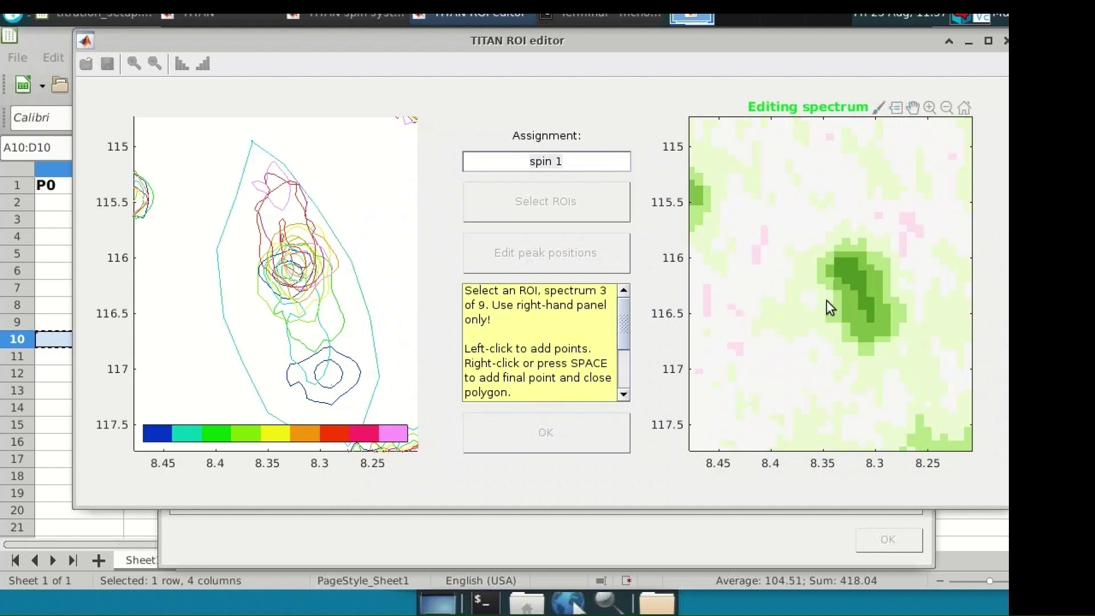
pyautogui.press('c')
pyautogui.press('c')
pyautogui.press('c')
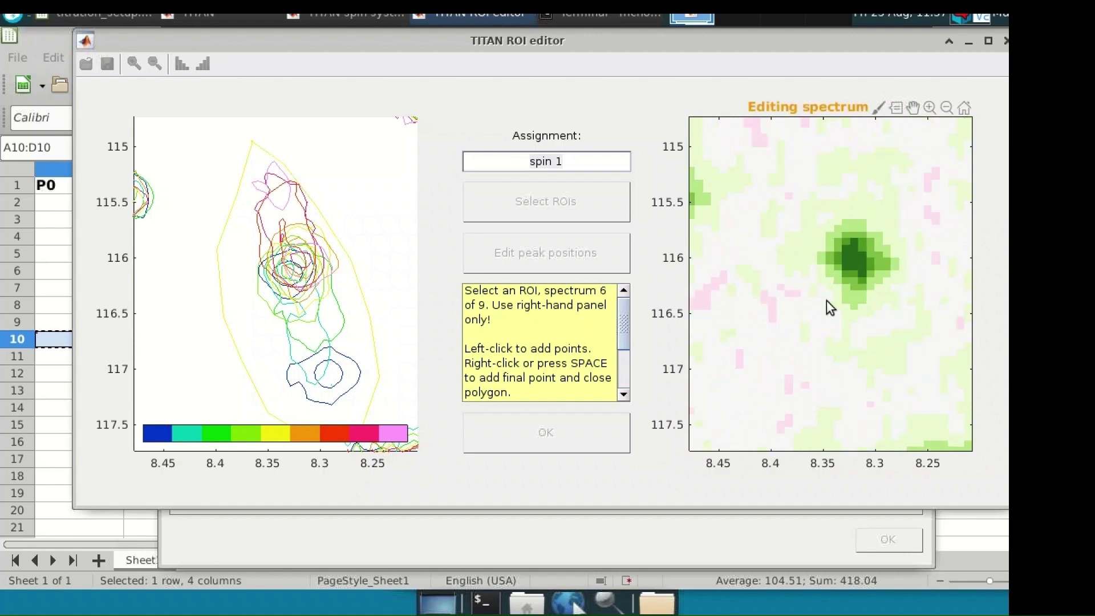
pyautogui.press('c')
pyautogui.press('c')
pyautogui.press('c')
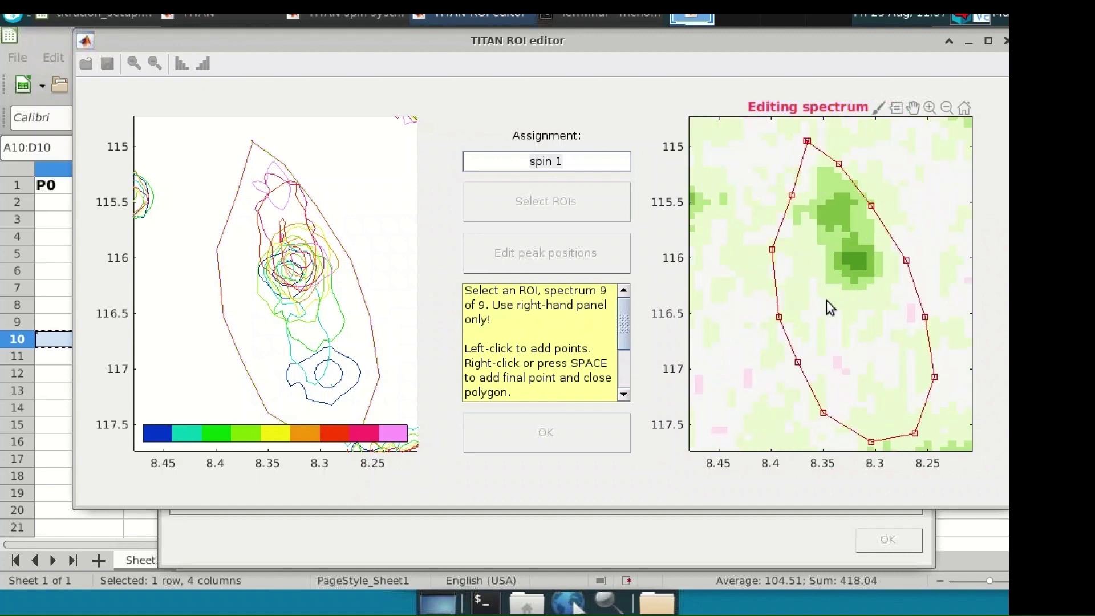
pyautogui.write('cc')
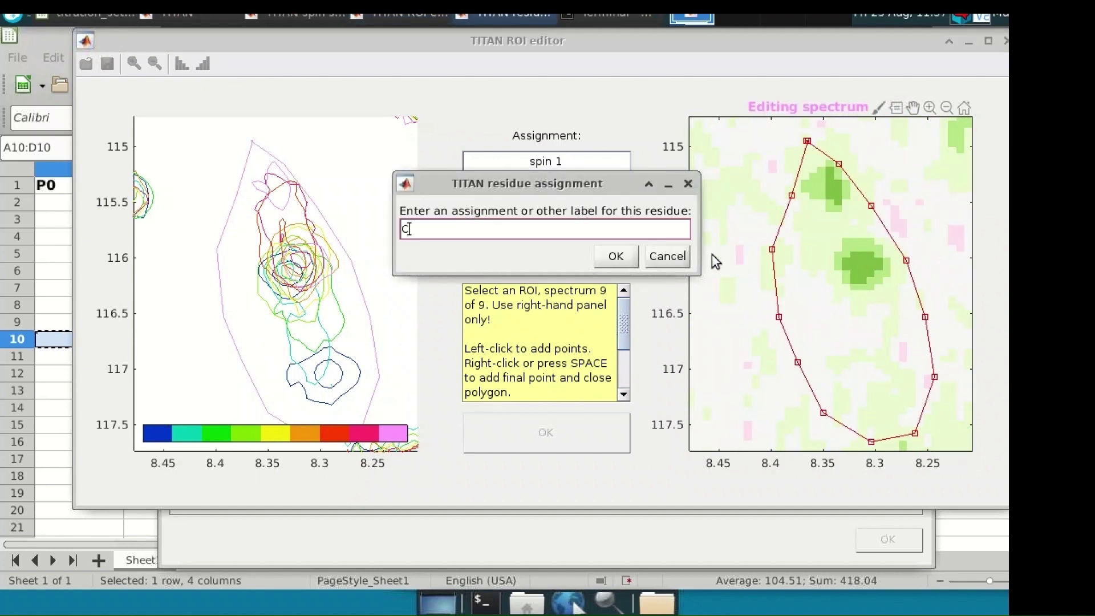
# Label the residue with the selected ROIs as Spin 1.
pyautogui.press('BackSpace')
pyautogui.write('s')
pyautogui.press('BackSpace')
pyautogui.write('Spin 1')
pyautogui.press('Return')
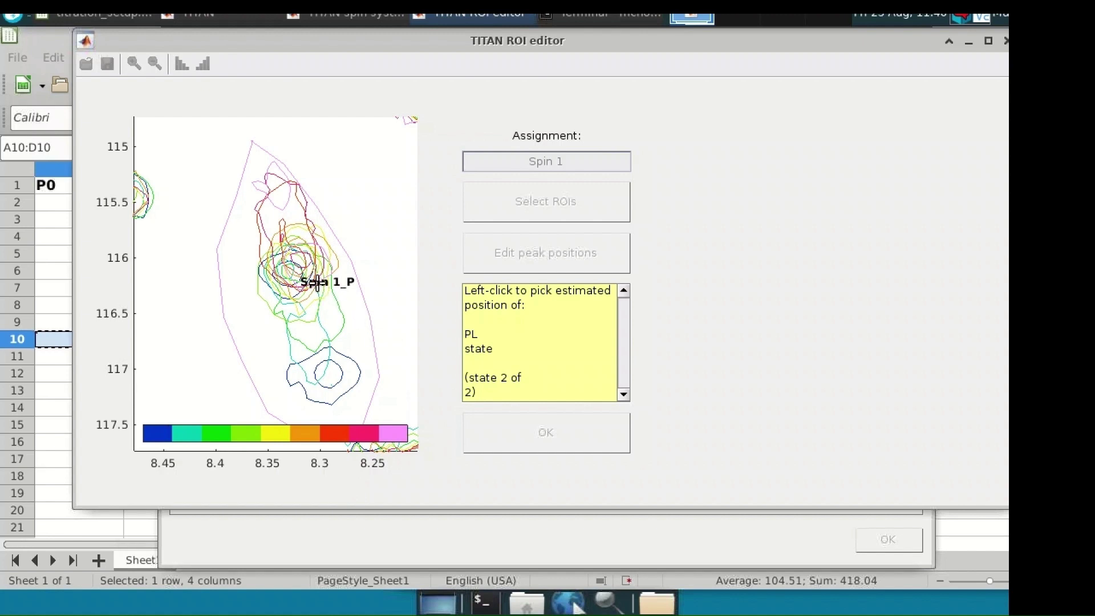
# Re-pick Spin 1's P position at about 8.29/117.3 ppm and PL position at about 8.37/115 ppm, and accept the spin.
pyautogui.click(285, 261)
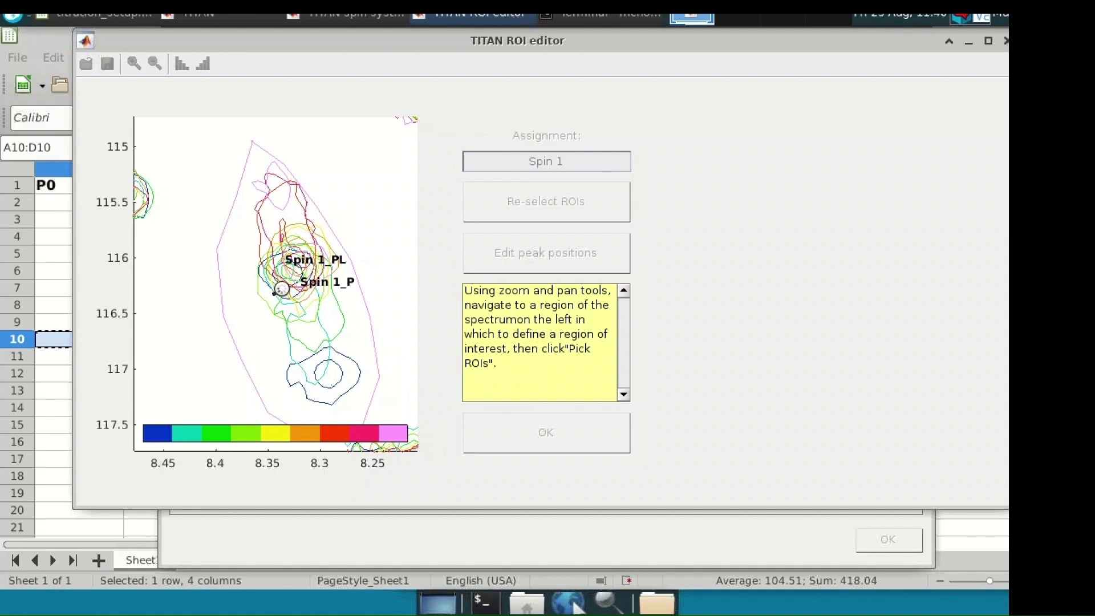
pyautogui.click(507, 262)
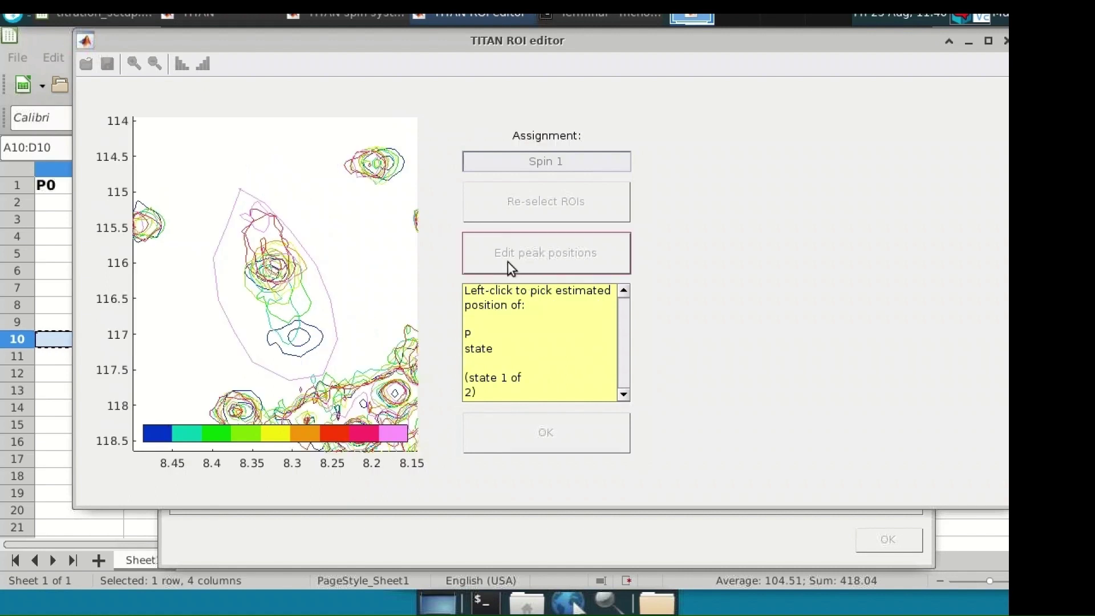
pyautogui.click(300, 353)
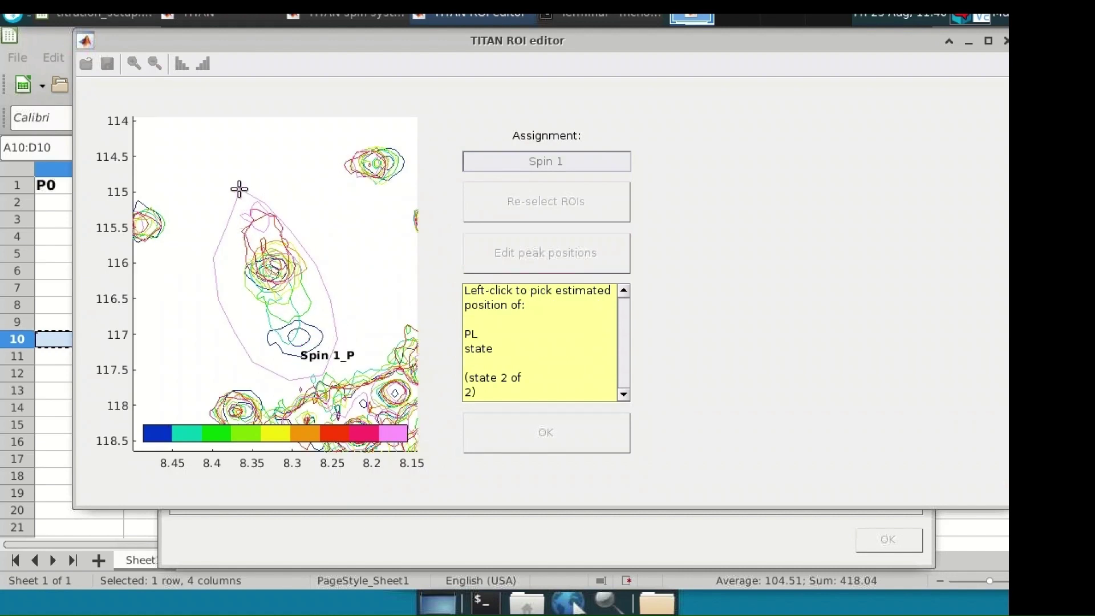
pyautogui.click(239, 189)
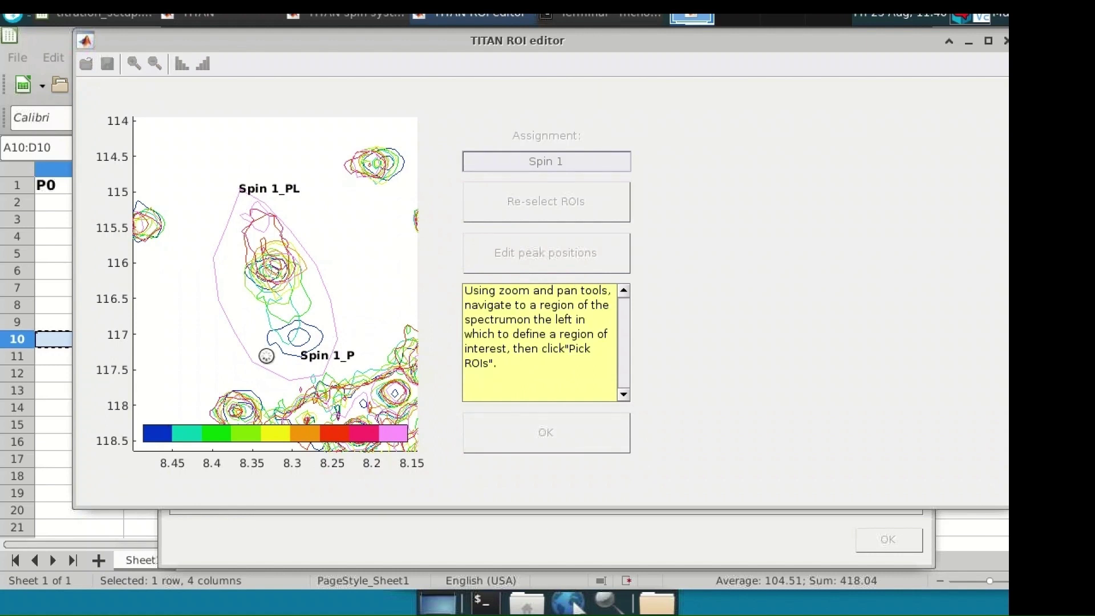
pyautogui.click(545, 433)
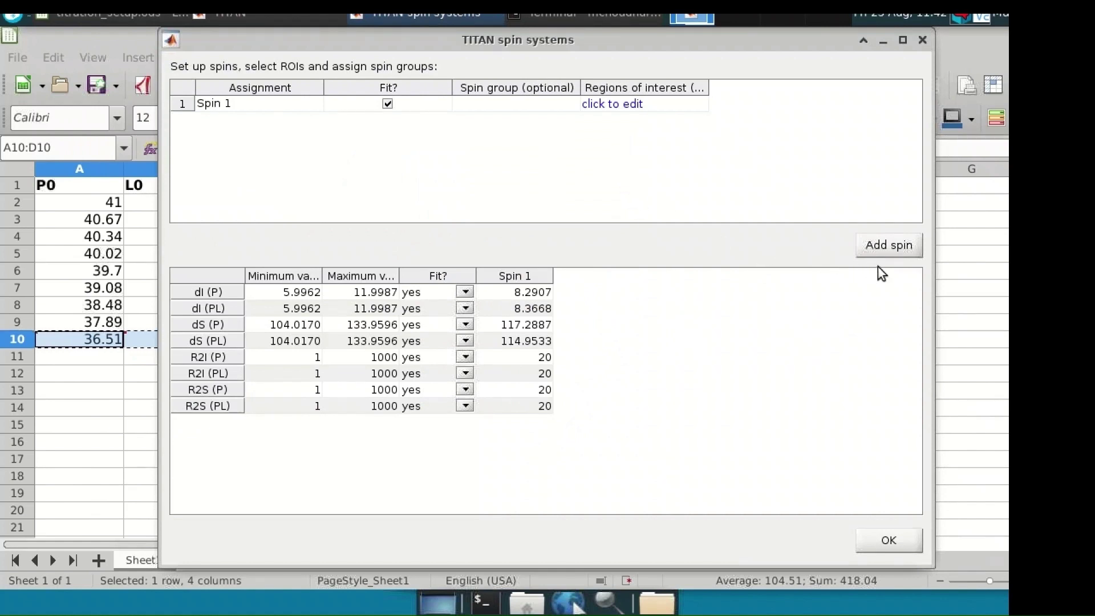
# Add spin 2 and start its ROI selection on the shifting peak near 7.8 ppm and 127 ppm.
pyautogui.click(878, 246)
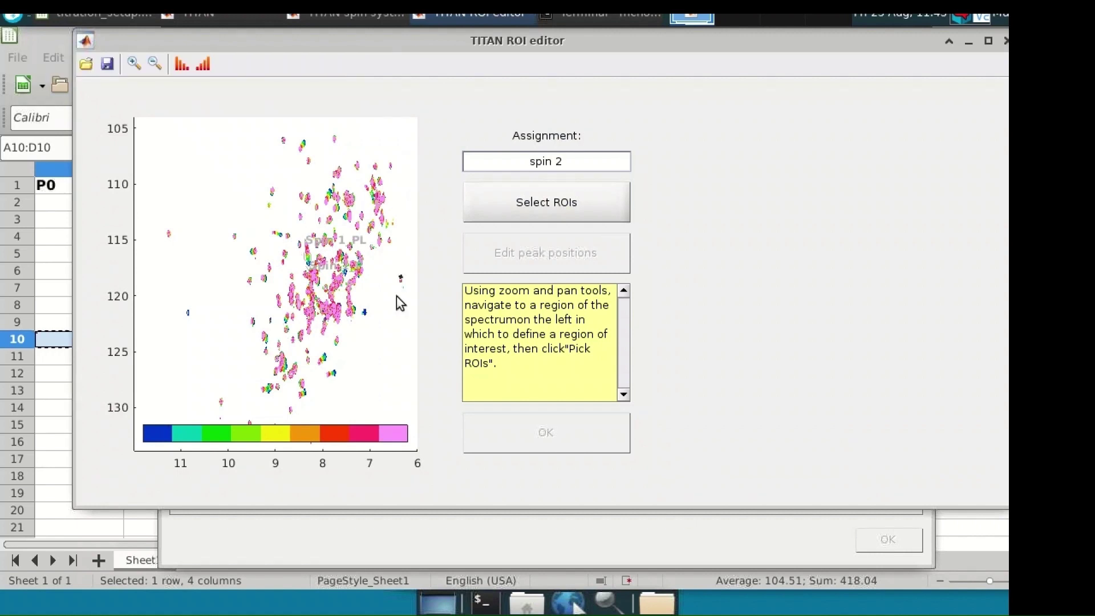
pyautogui.click(134, 64)
pyautogui.click(330, 366)
pyautogui.click(155, 63)
pyautogui.click(288, 212)
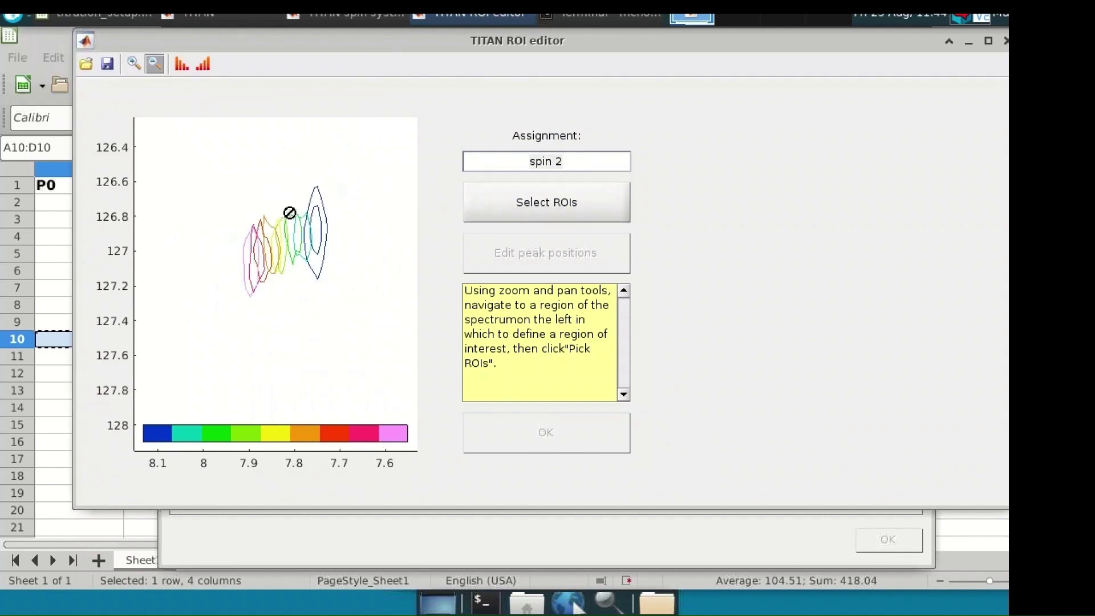
pyautogui.click(616, 194)
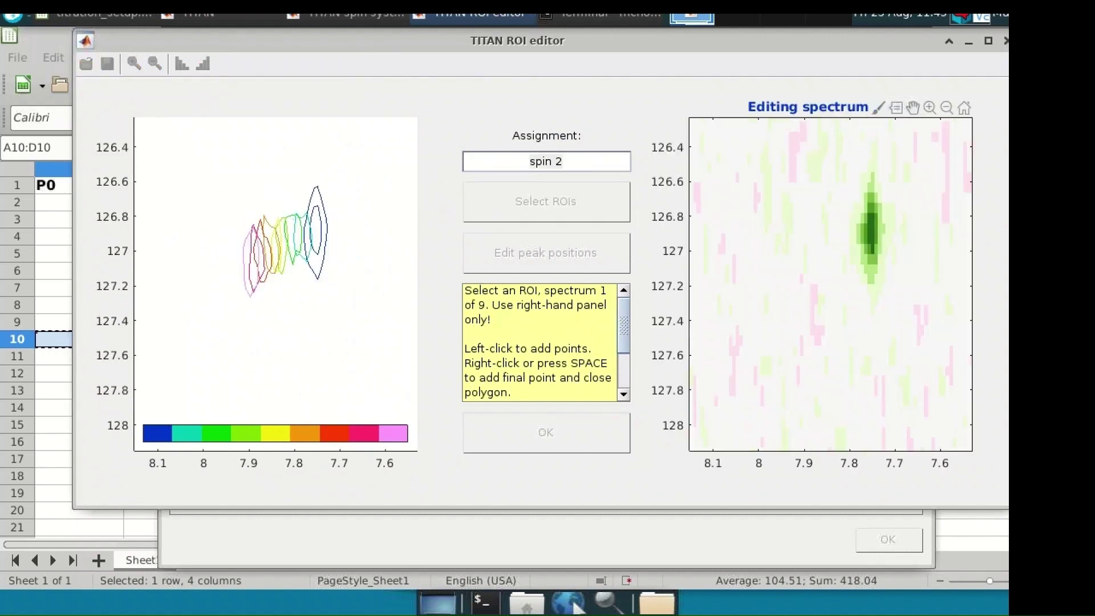
# Draw a polygon ROI for spin 2 spanning about 7.6 to 8.1 ppm and 126.3 to 127.5 ppm, and accept it for all spectra.
pyautogui.click(829, 142)
pyautogui.click(754, 187)
pyautogui.click(726, 274)
pyautogui.click(788, 339)
pyautogui.click(901, 310)
pyautogui.click(912, 163)
pyautogui.rightClick(867, 126)
pyautogui.press('Return')
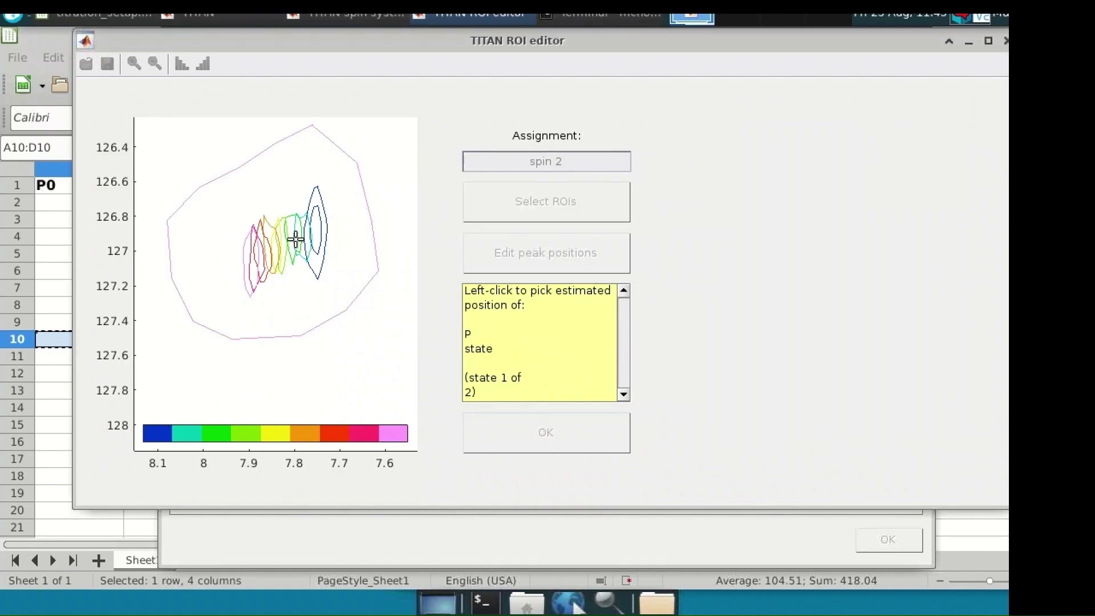
# Pick spin 2's P position at about 7.73/126.9 ppm and PL position at about 7.91/127.1 ppm, and accept the spin.
pyautogui.click(296, 240)
pyautogui.click(319, 225)
pyautogui.click(546, 432)
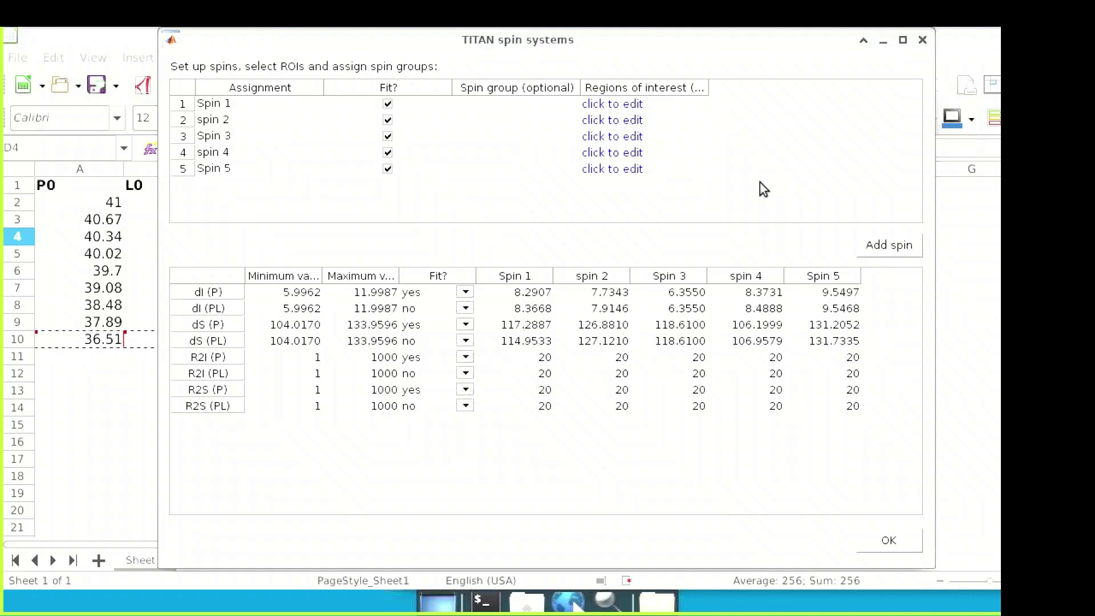
# Accept the spin systems and exclude Kd and koff from fitting in the model parameters.
pyautogui.click(880, 540)
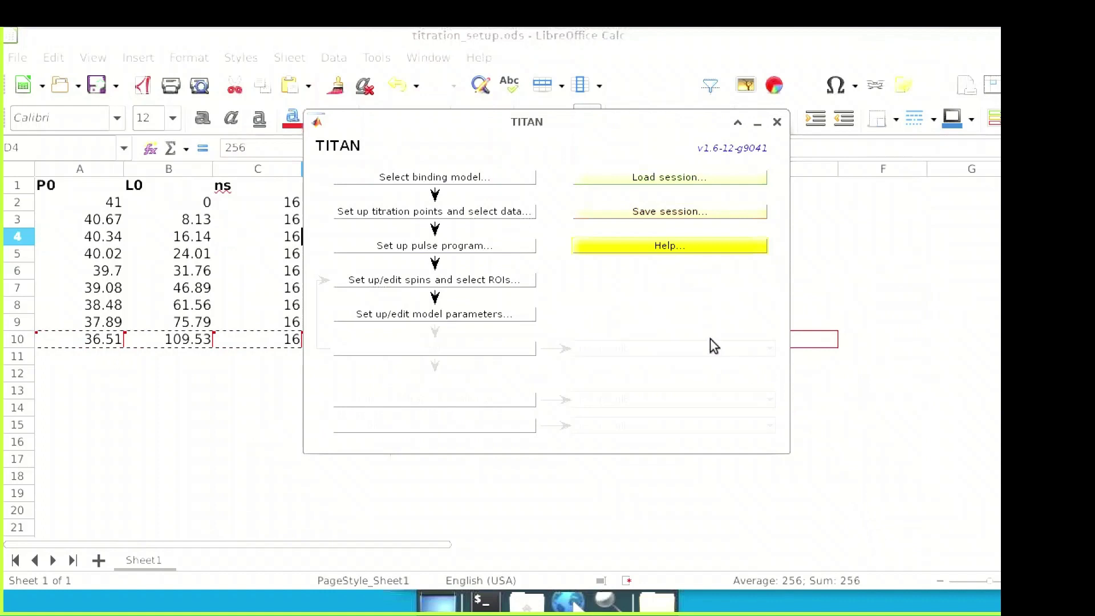
pyautogui.click(493, 315)
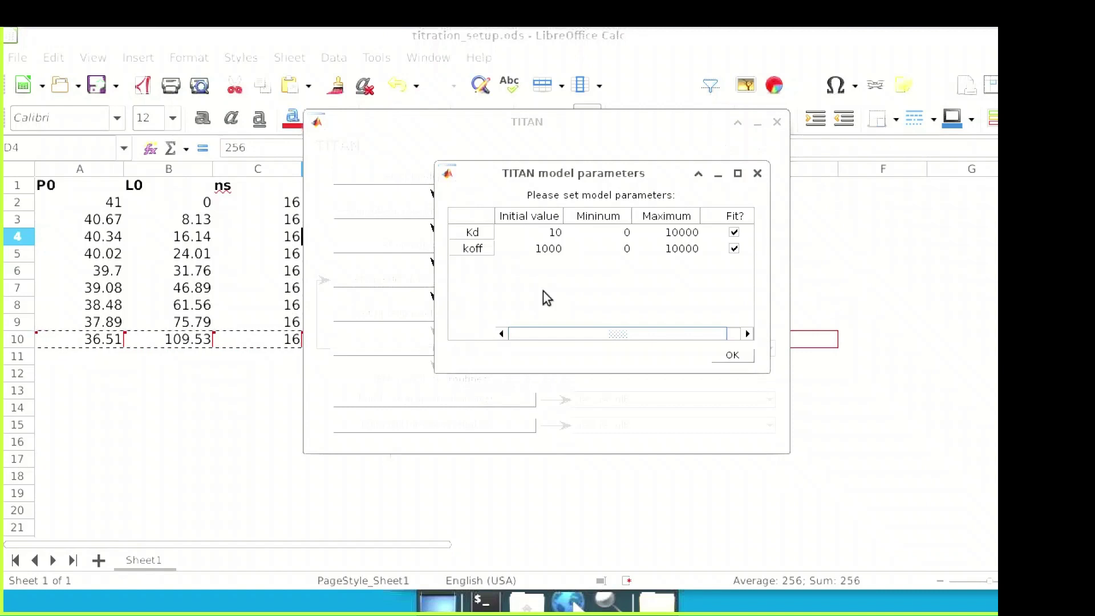
pyautogui.click(734, 233)
pyautogui.click(720, 249)
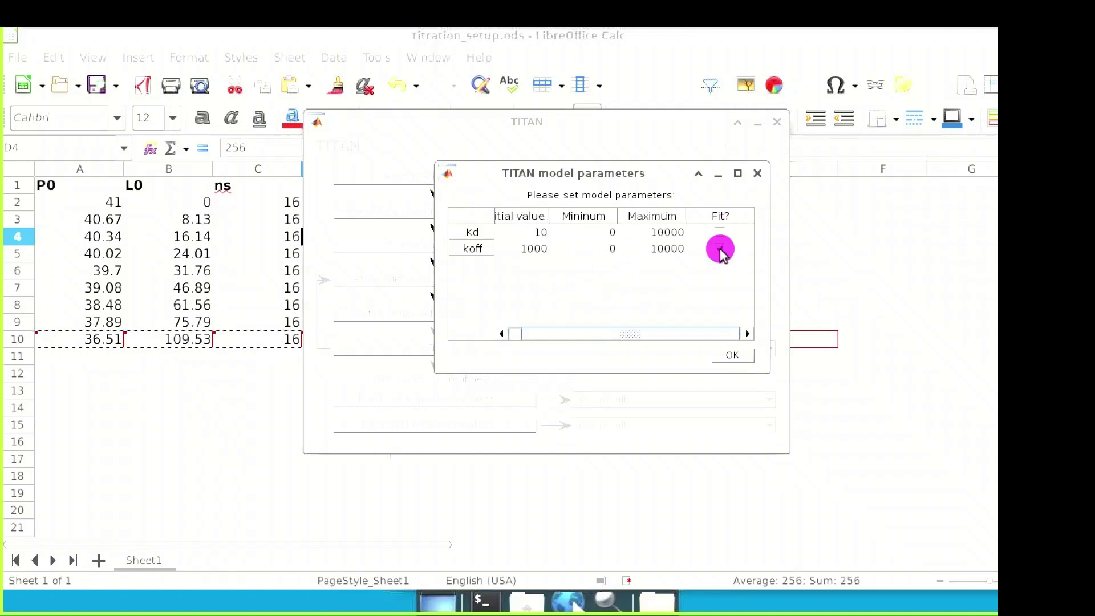
pyautogui.click(732, 357)
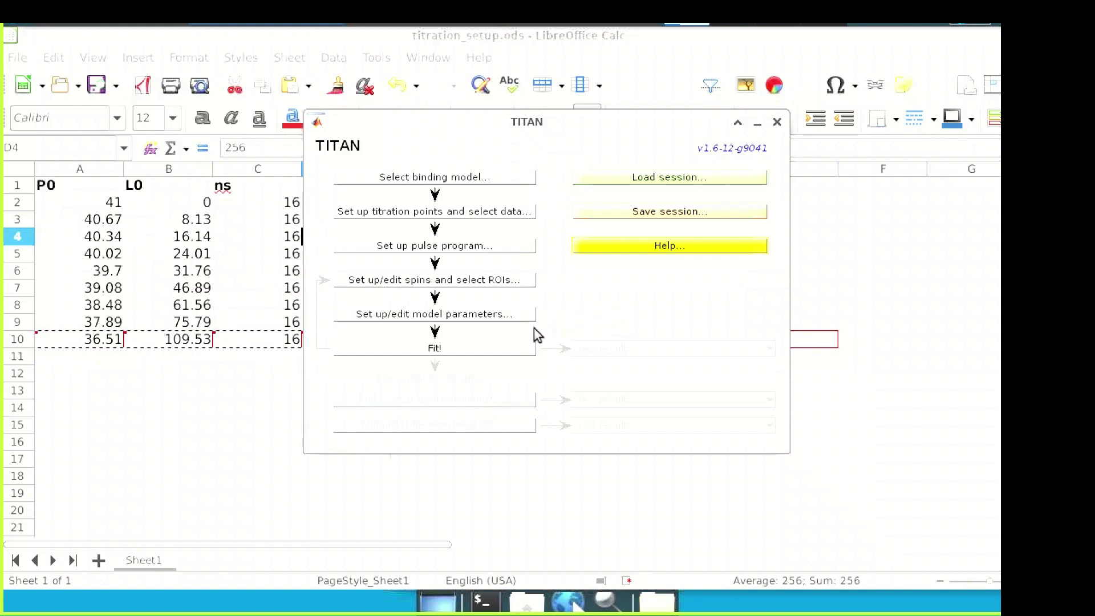
pyautogui.click(507, 314)
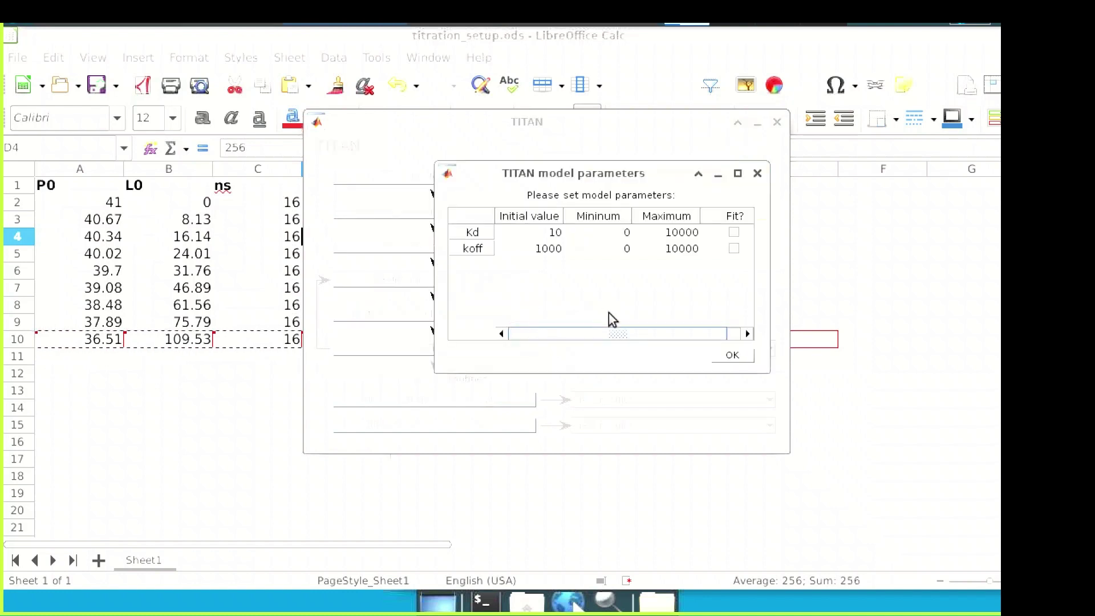
pyautogui.click(728, 358)
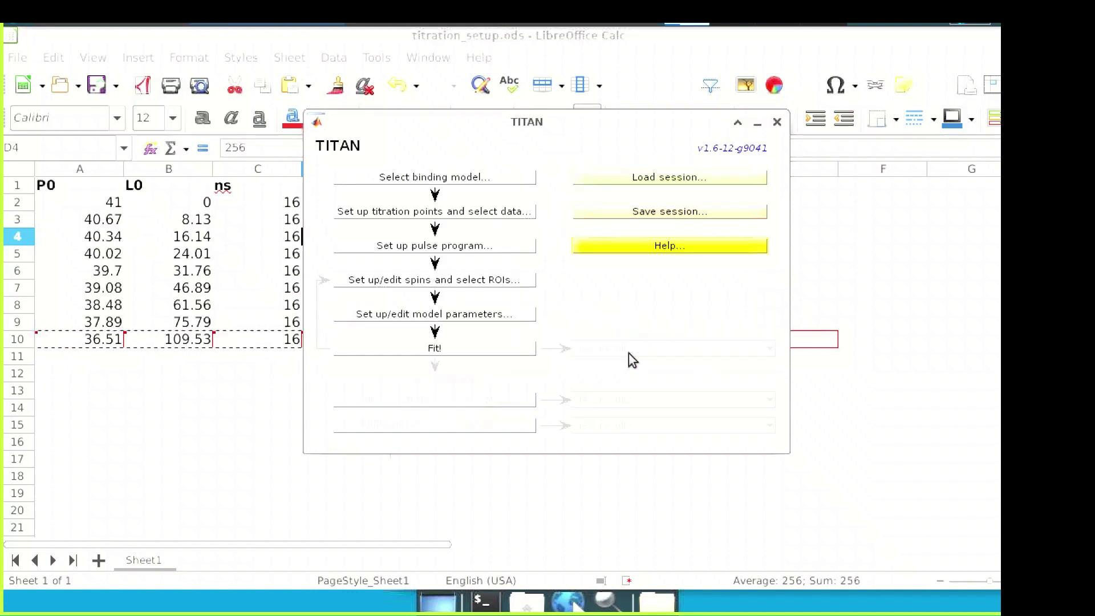
# Run the fit using only spectrum 1 (P0=41, L0=0), and minimize the fit output and residuals windows.
pyautogui.click(454, 352)
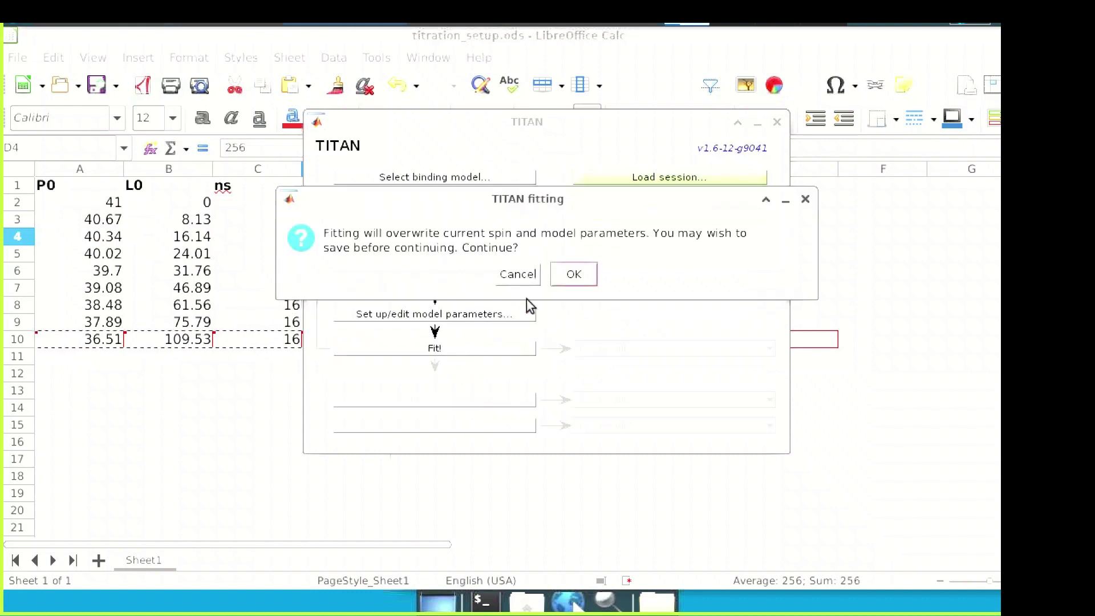
pyautogui.click(572, 275)
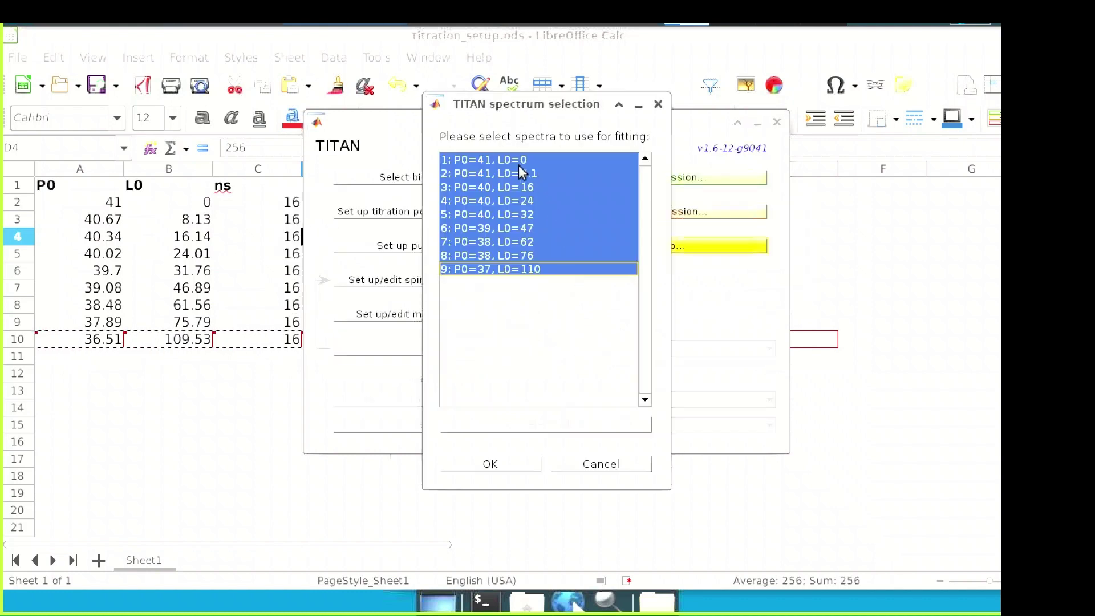
pyautogui.click(509, 159)
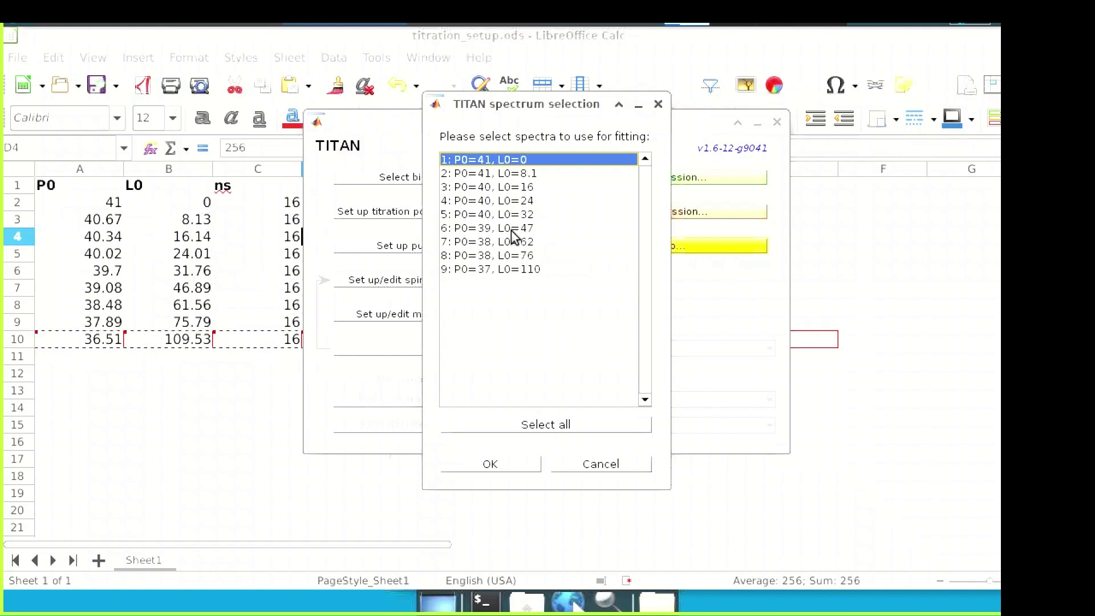
pyautogui.click(516, 463)
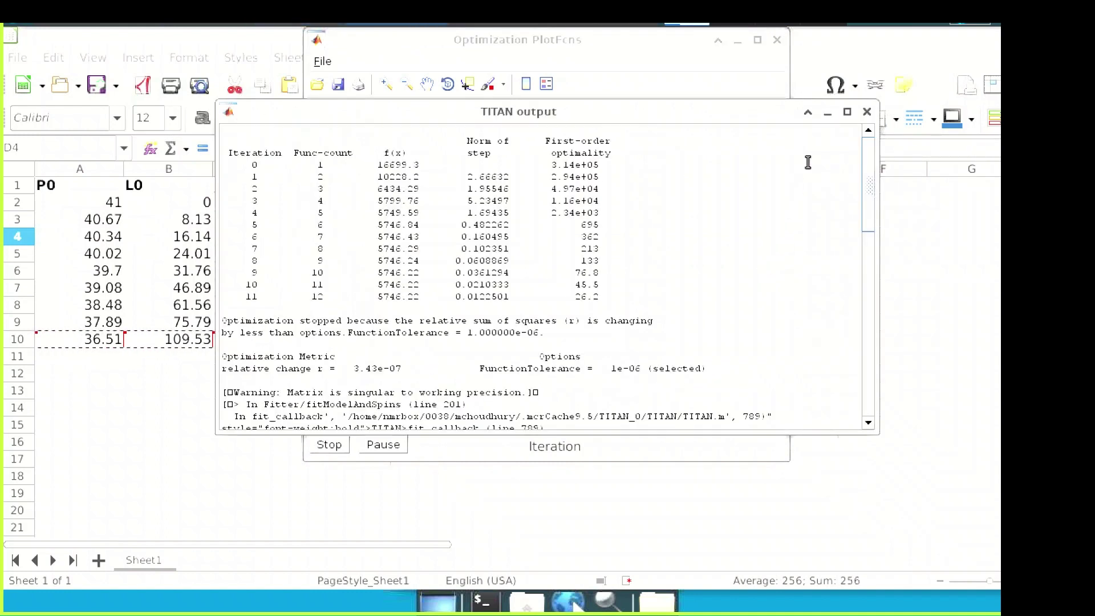
pyautogui.click(827, 113)
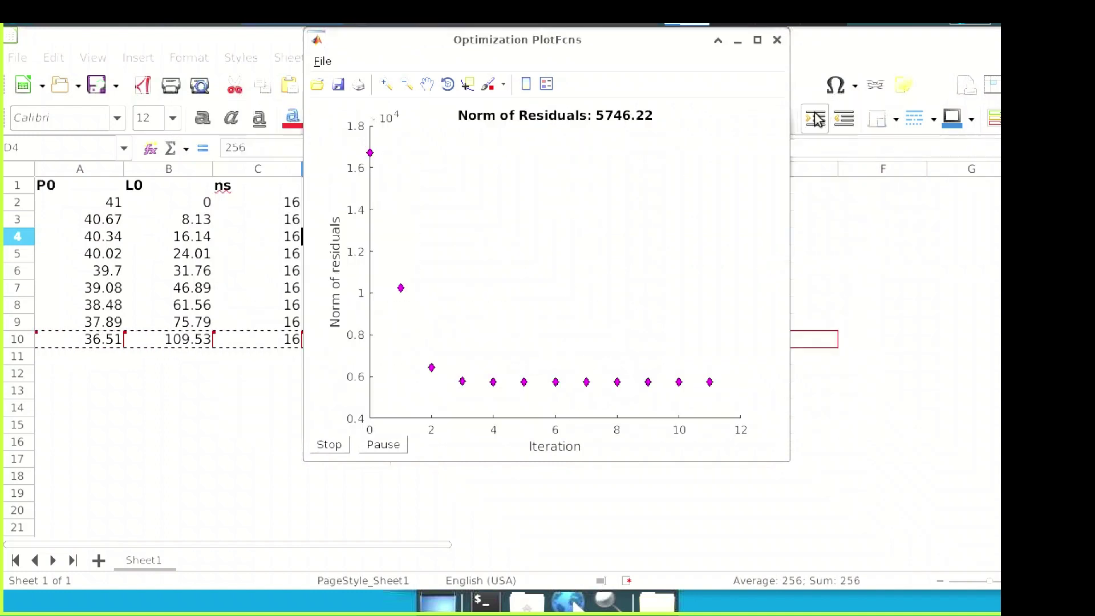
pyautogui.click(736, 44)
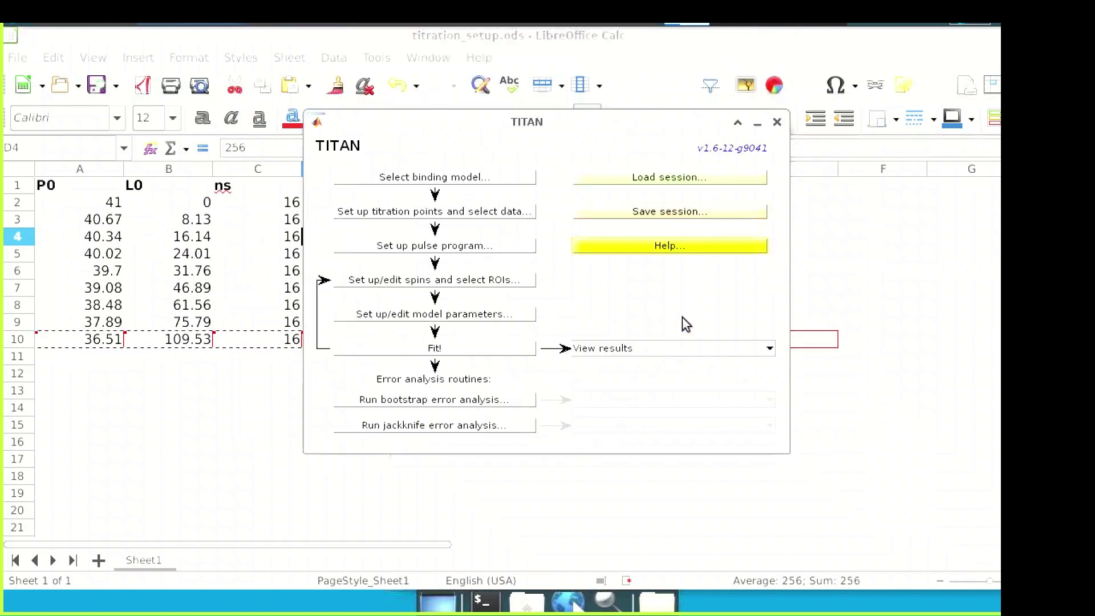
# View the fitted P and PL peak positions overlaid on the spectrum, and close the figure.
pyautogui.click(689, 348)
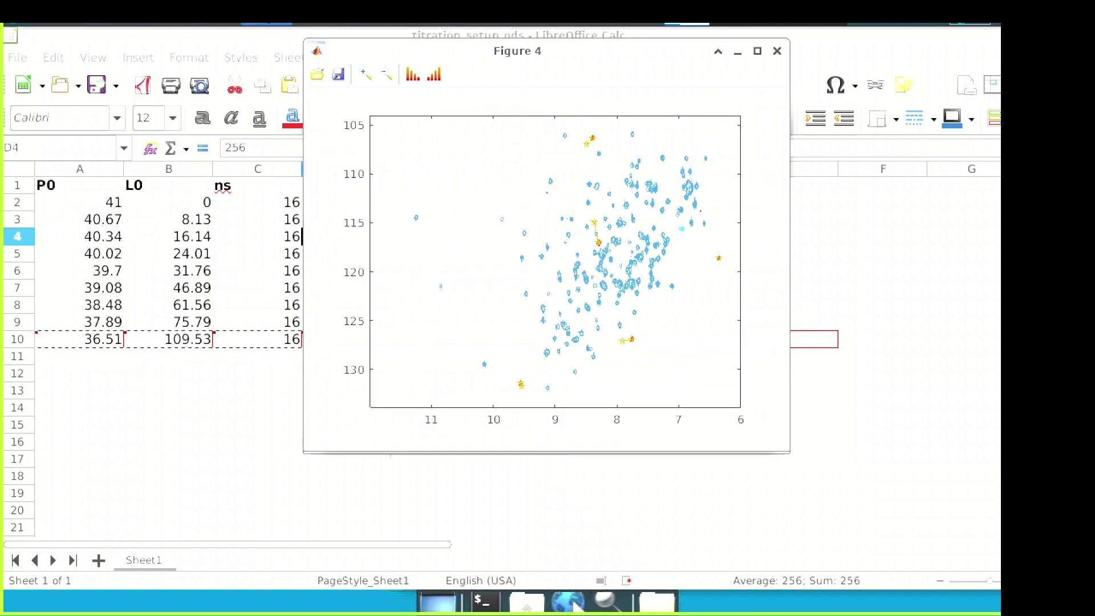
pyautogui.moveTo(594, 241)
pyautogui.mouseDown()
pyautogui.moveTo(530, 203)
pyautogui.moveTo(579, 310)
pyautogui.moveTo(609, 255)
pyautogui.moveTo(570, 235)
pyautogui.moveTo(540, 251)
pyautogui.moveTo(542, 262)
pyautogui.mouseUp()
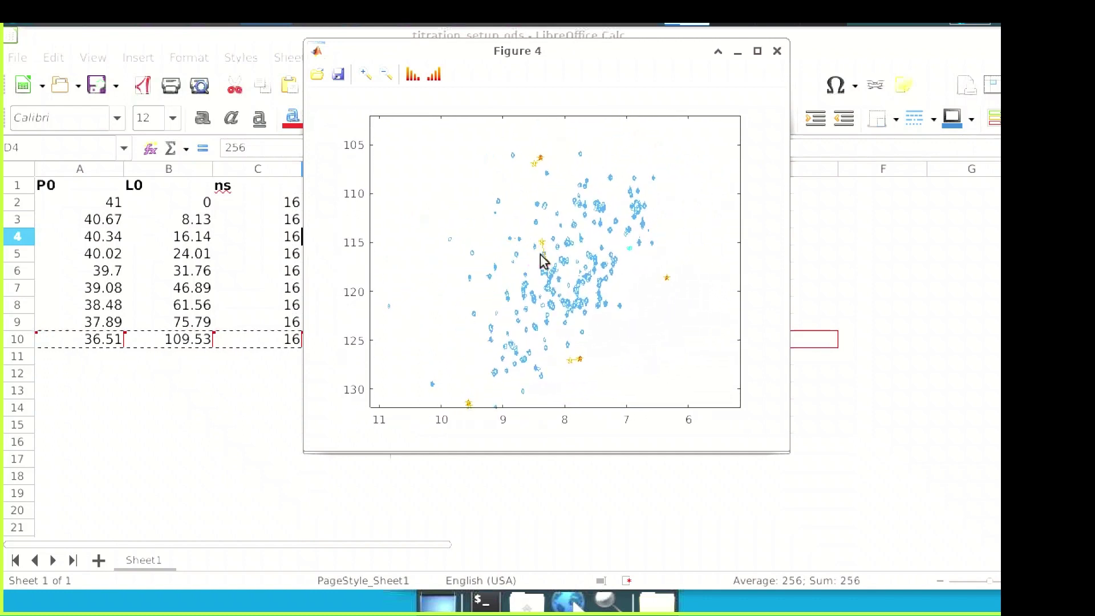
pyautogui.click(776, 51)
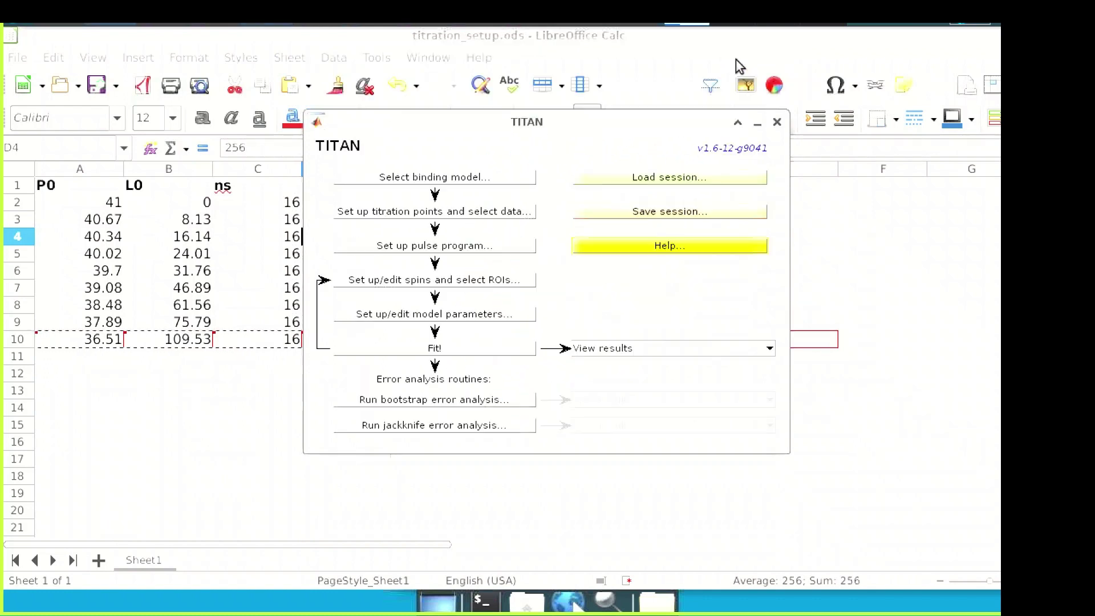
# Inspect the 3D lineshape fit plots of the individual spins for spectrum 1 from different angles.
pyautogui.click(710, 347)
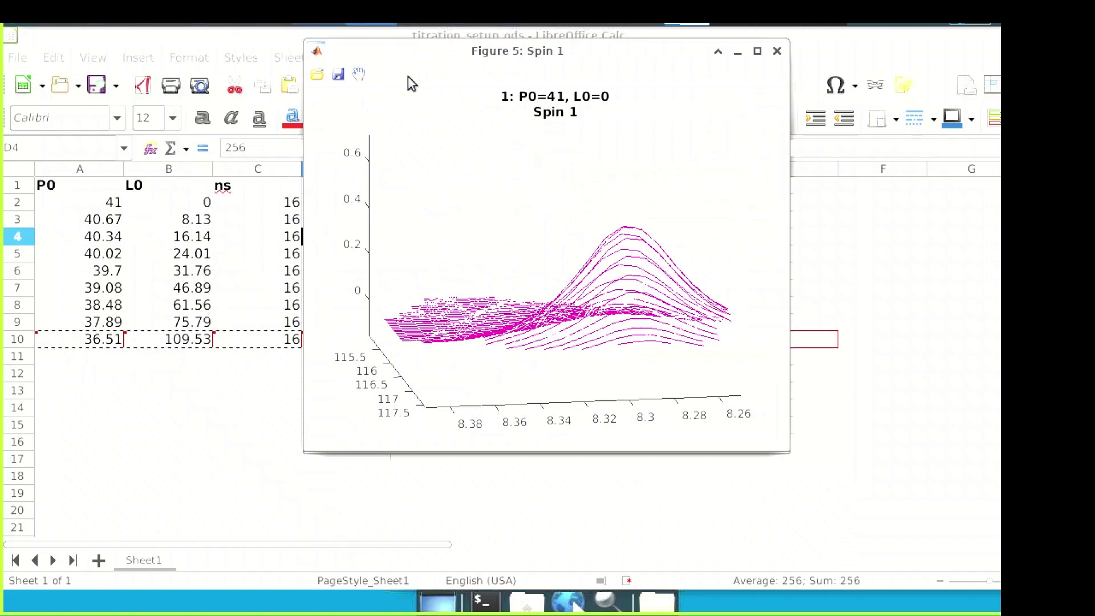
pyautogui.click(596, 210)
pyautogui.moveTo(597, 211); pyautogui.dragTo(650, 228)
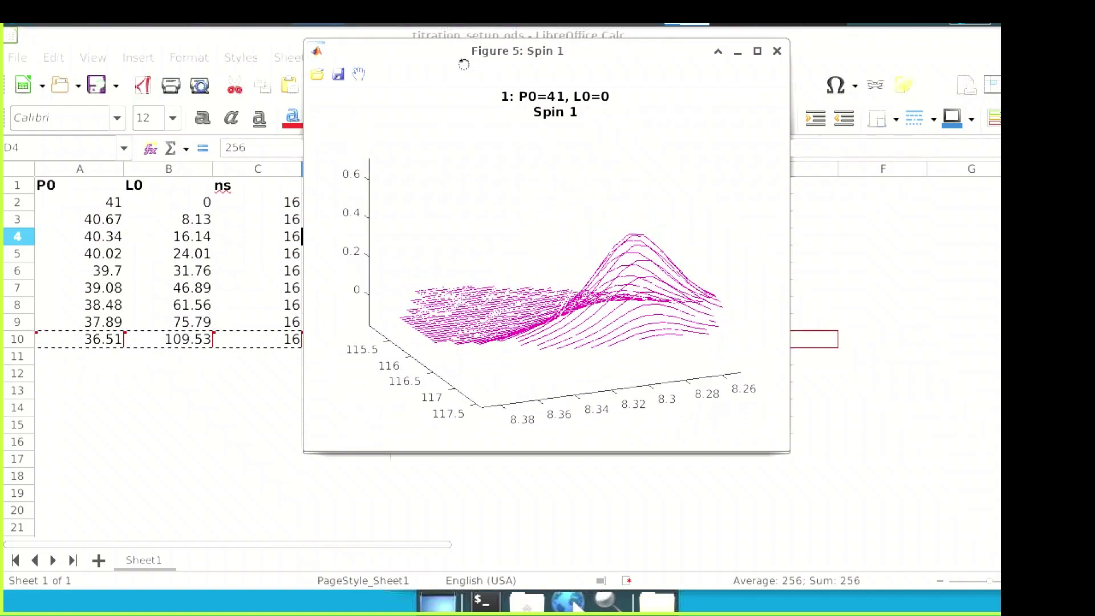
pyautogui.moveTo(596, 190)
pyautogui.mouseDown()
pyautogui.moveTo(473, 177)
pyautogui.moveTo(596, 196)
pyautogui.moveTo(521, 122)
pyautogui.mouseUp()
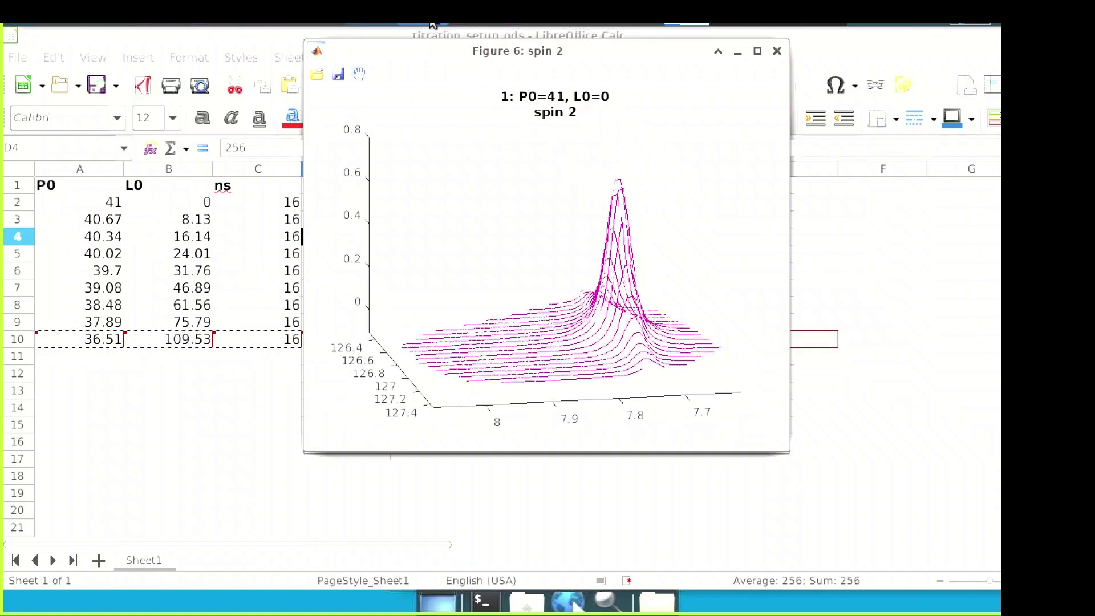
pyautogui.moveTo(547, 184)
pyautogui.mouseDown()
pyautogui.moveTo(611, 196)
pyautogui.moveTo(533, 193)
pyautogui.moveTo(477, 176)
pyautogui.mouseUp()
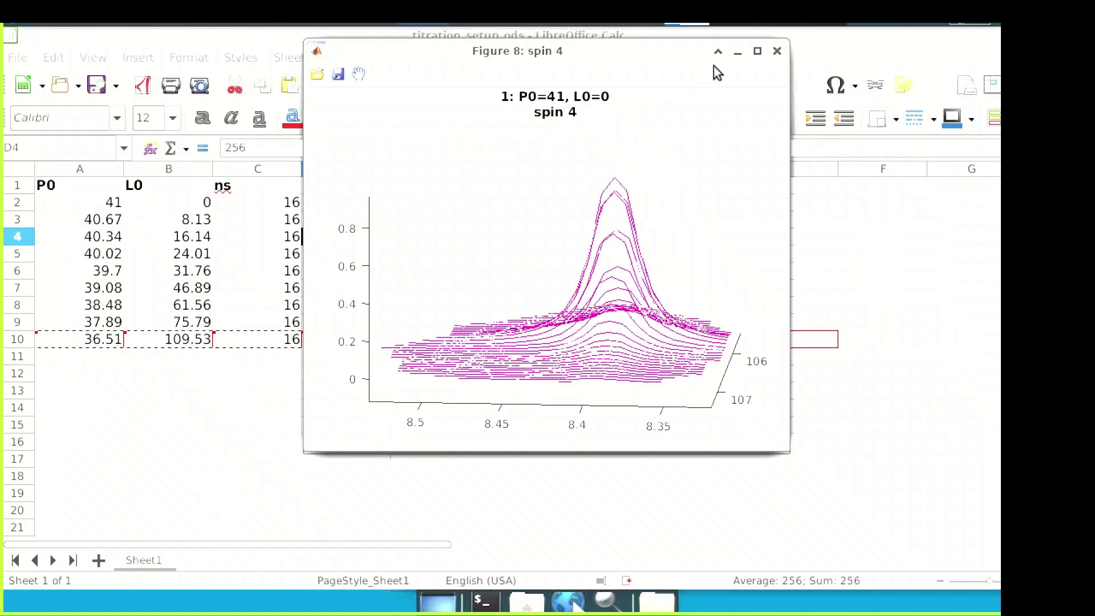
# Minimize the 3D spin plots and the spectrum figure, and look over the available fit result views.
pyautogui.click(737, 51)
pyautogui.click(738, 52)
pyautogui.click(736, 52)
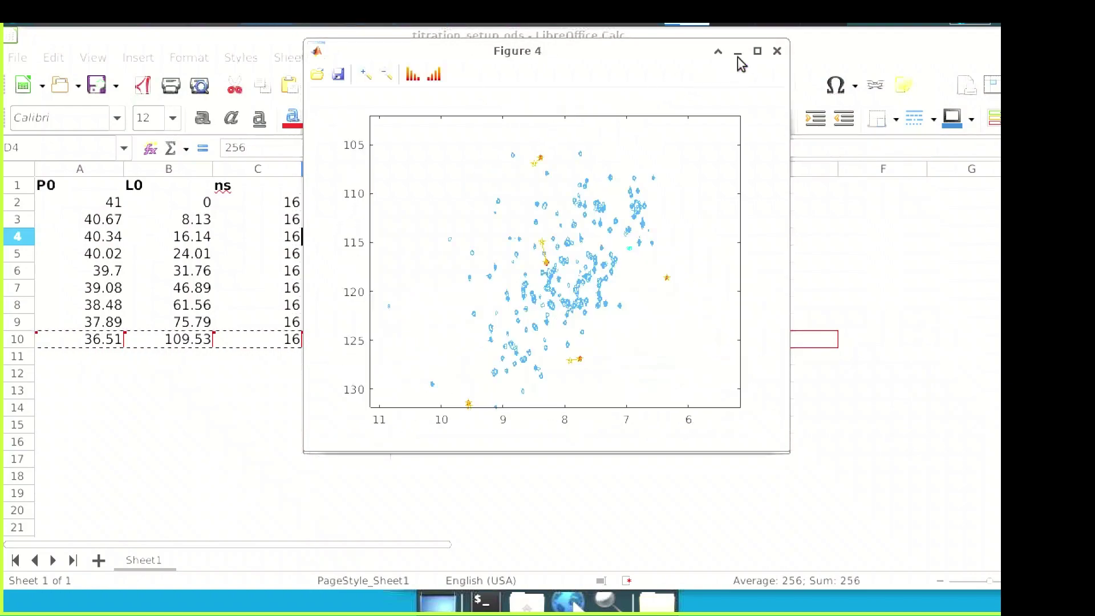
pyautogui.click(736, 52)
pyautogui.click(714, 348)
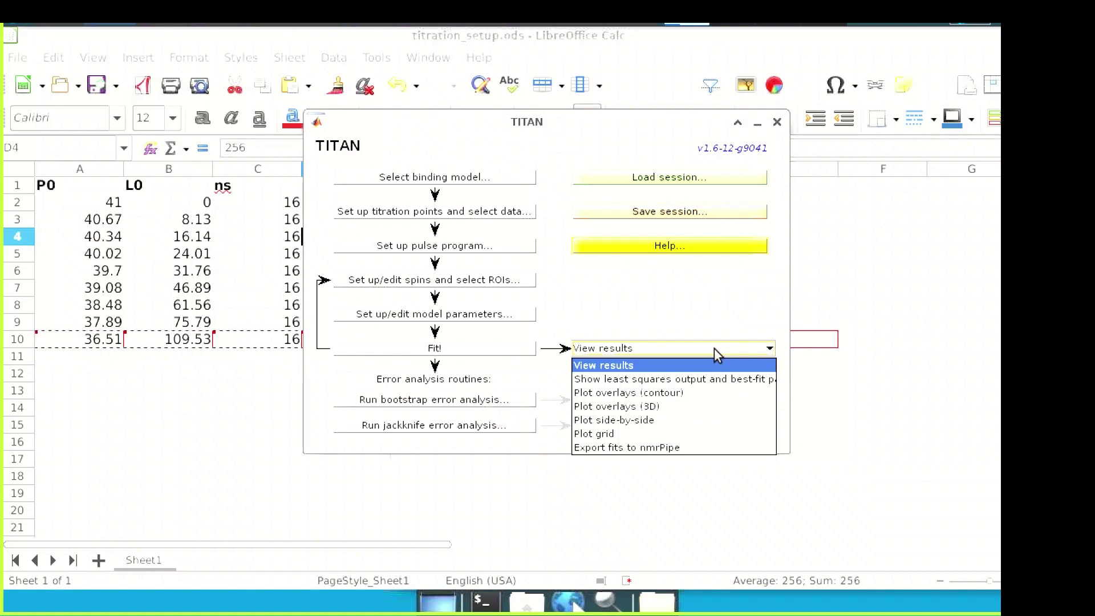
pyautogui.click(714, 348)
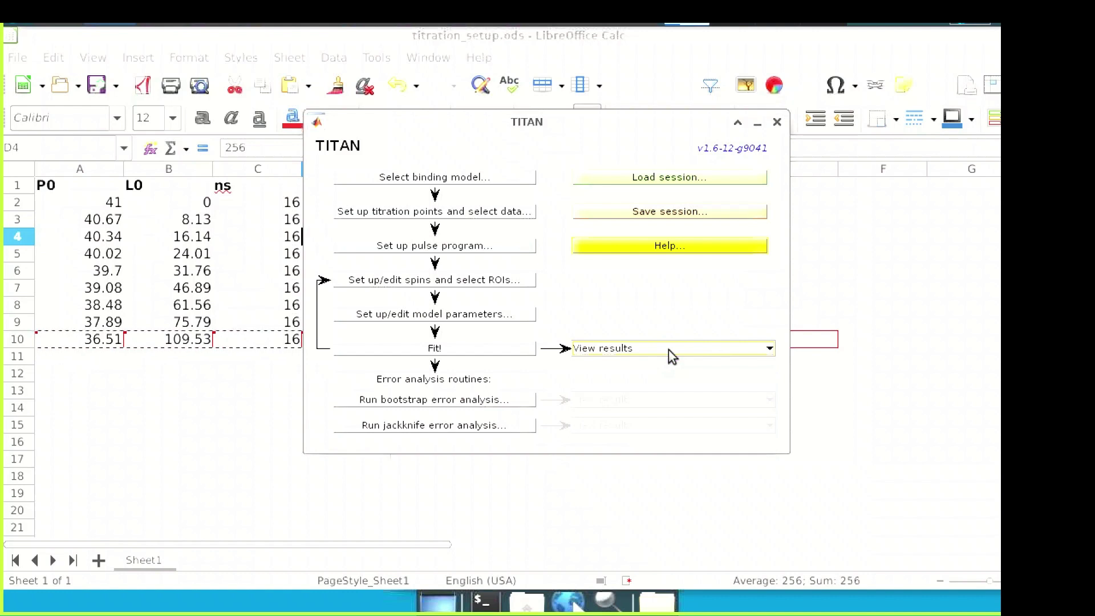
# In the spin systems, hold dI (P) and dS (P) fixed and enable fitting of dI (PL) and dS (PL).
pyautogui.click(510, 280)
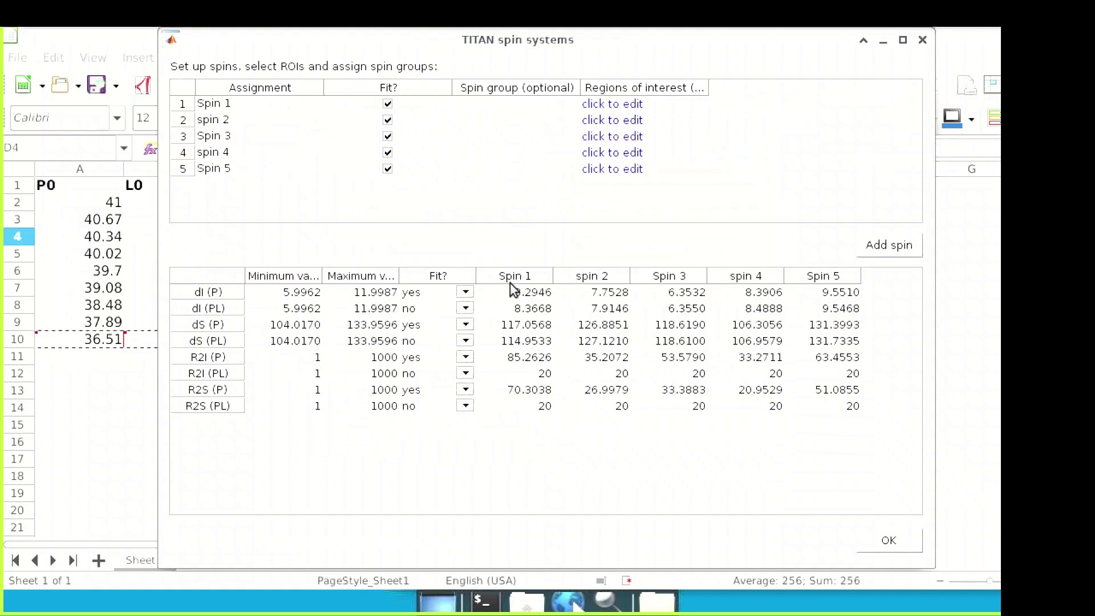
pyautogui.click(466, 292)
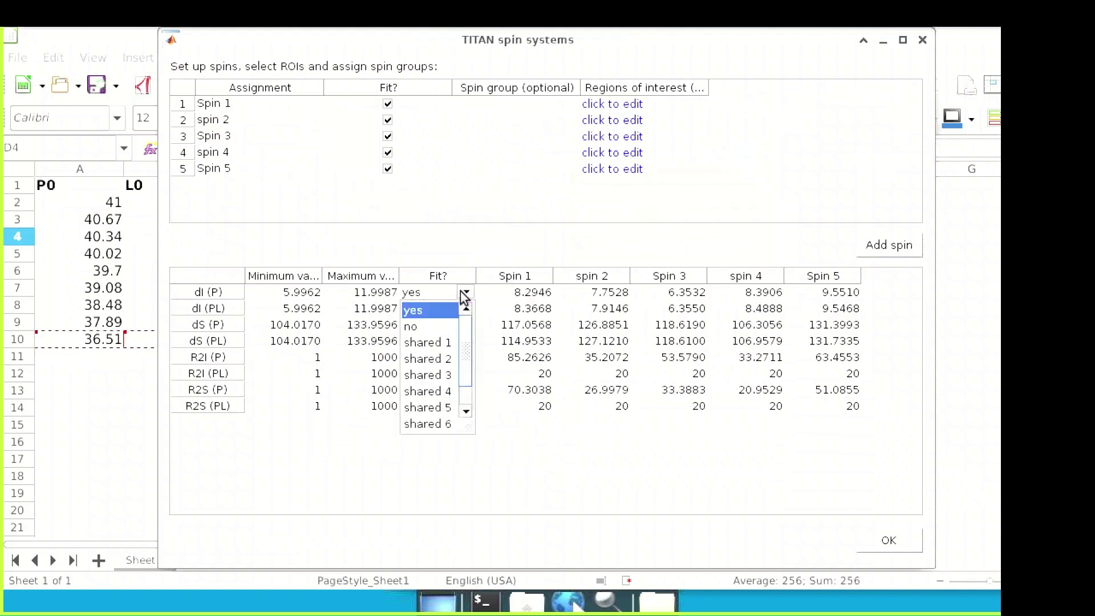
pyautogui.click(438, 327)
pyautogui.click(466, 308)
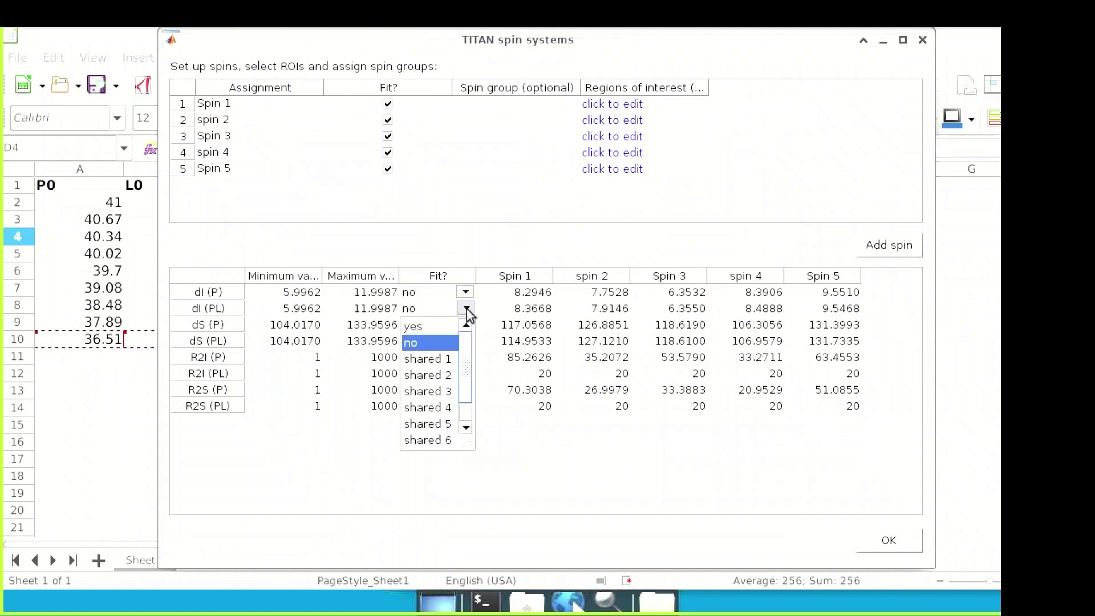
pyautogui.click(445, 337)
pyautogui.click(466, 325)
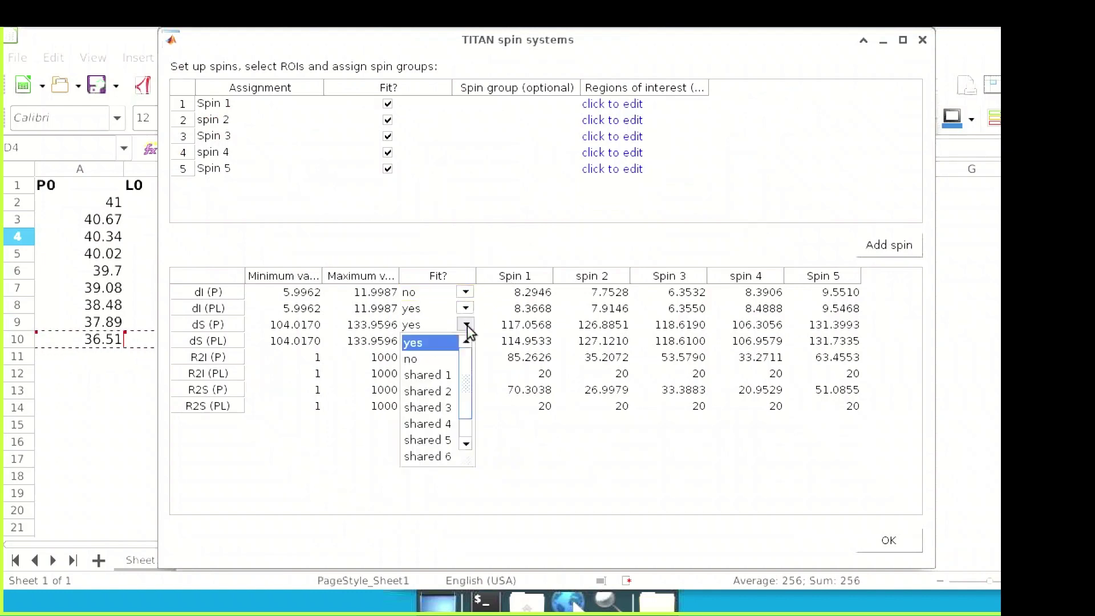
pyautogui.click(438, 358)
pyautogui.click(466, 340)
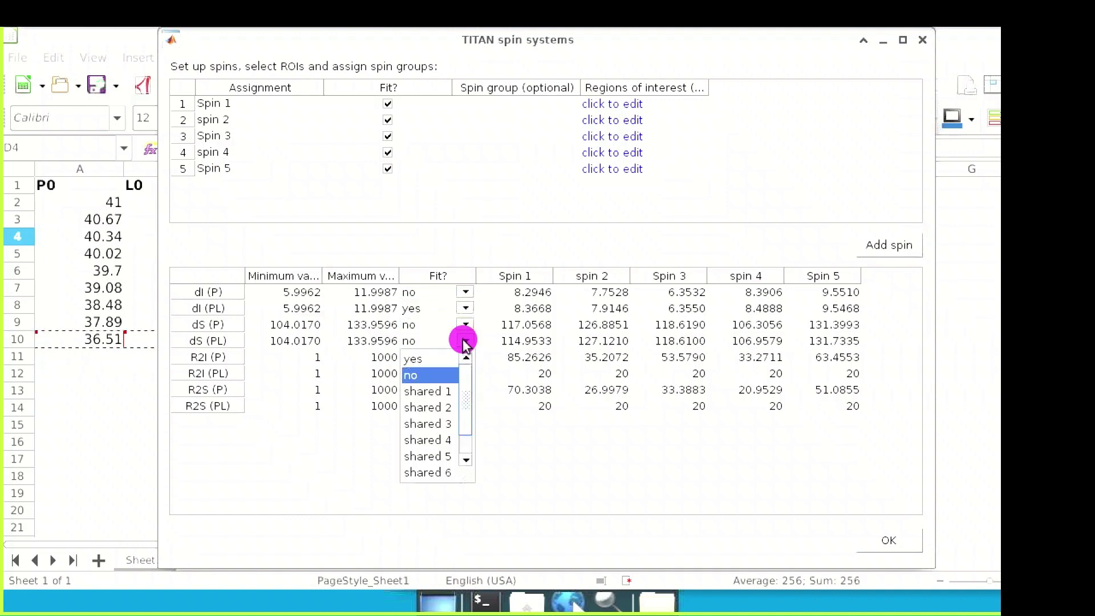
pyautogui.click(443, 361)
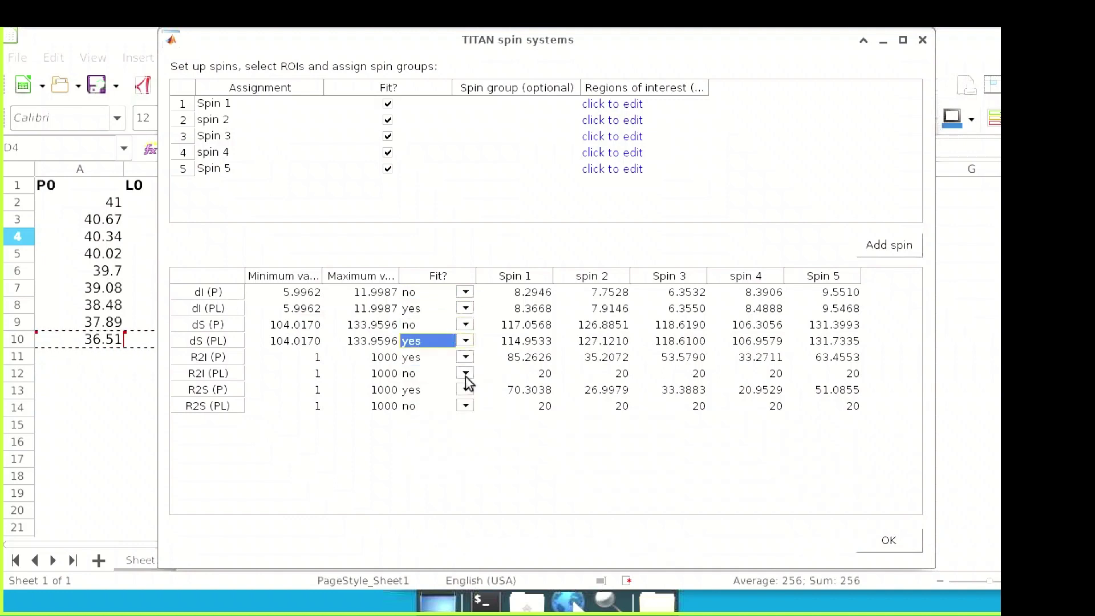
# Enable fitting of the bound-state relaxation rates R2I (PL) and R2S (PL), and accept the spin systems.
pyautogui.click(466, 373)
pyautogui.click(444, 397)
pyautogui.click(466, 404)
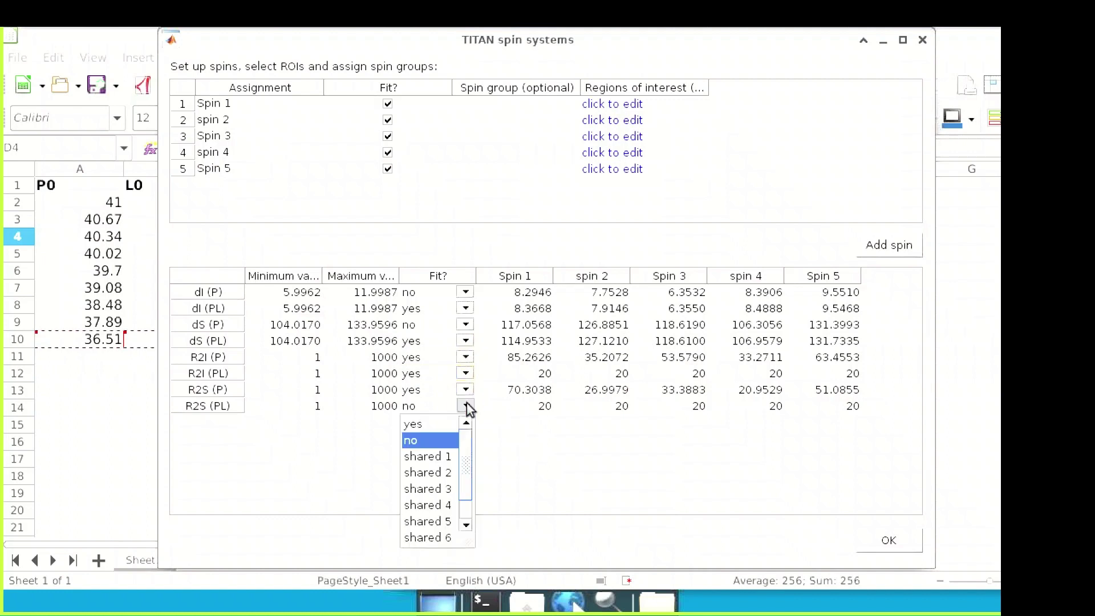
pyautogui.click(444, 423)
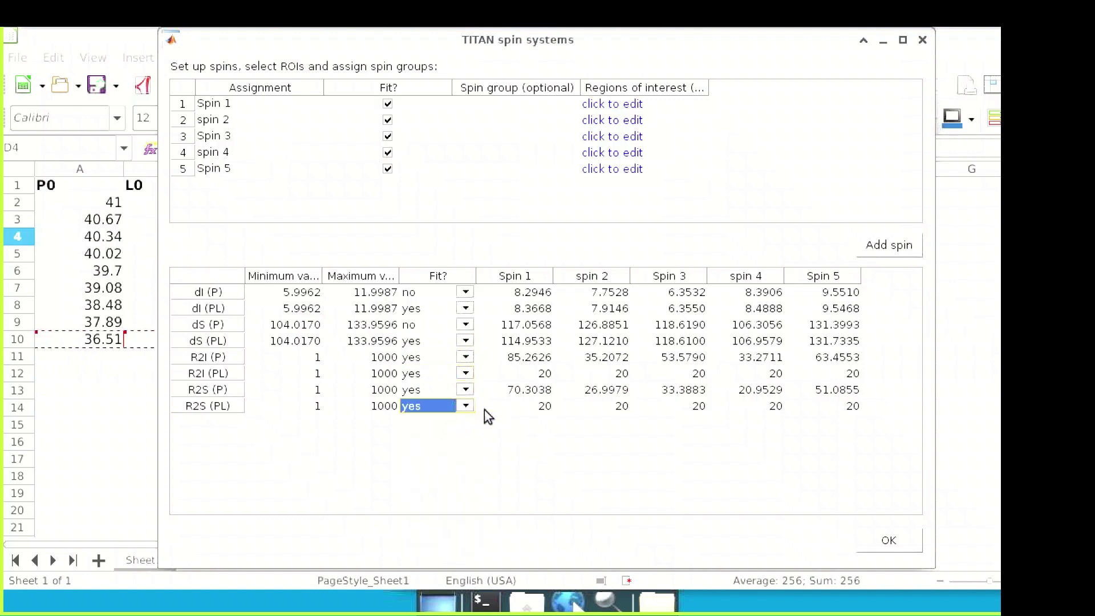
pyautogui.click(887, 542)
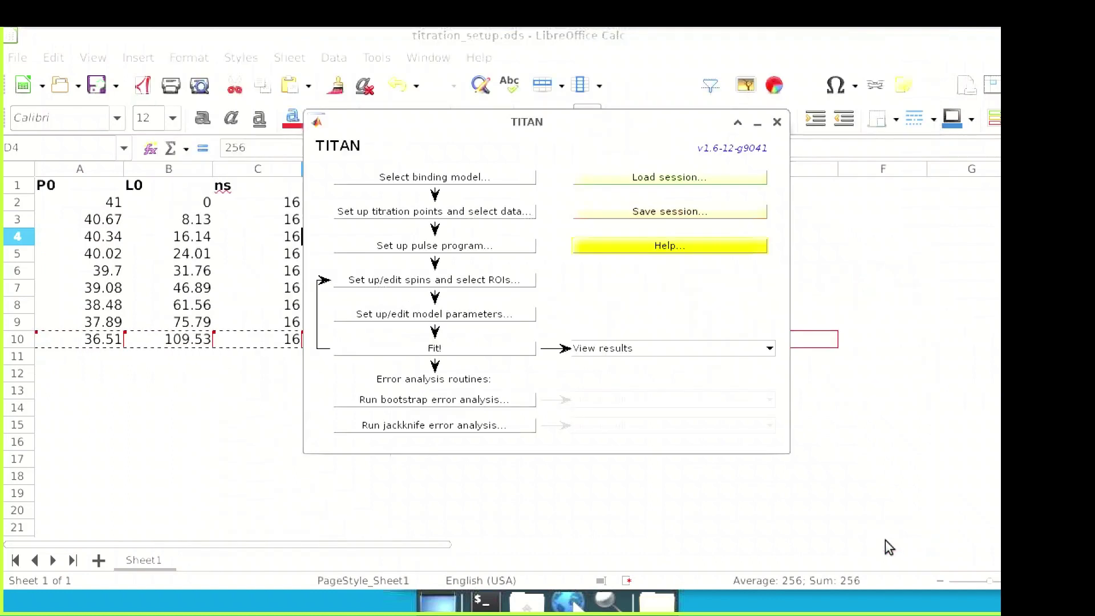
# Include both Kd and koff in the fit in the model parameters and accept.
pyautogui.click(466, 314)
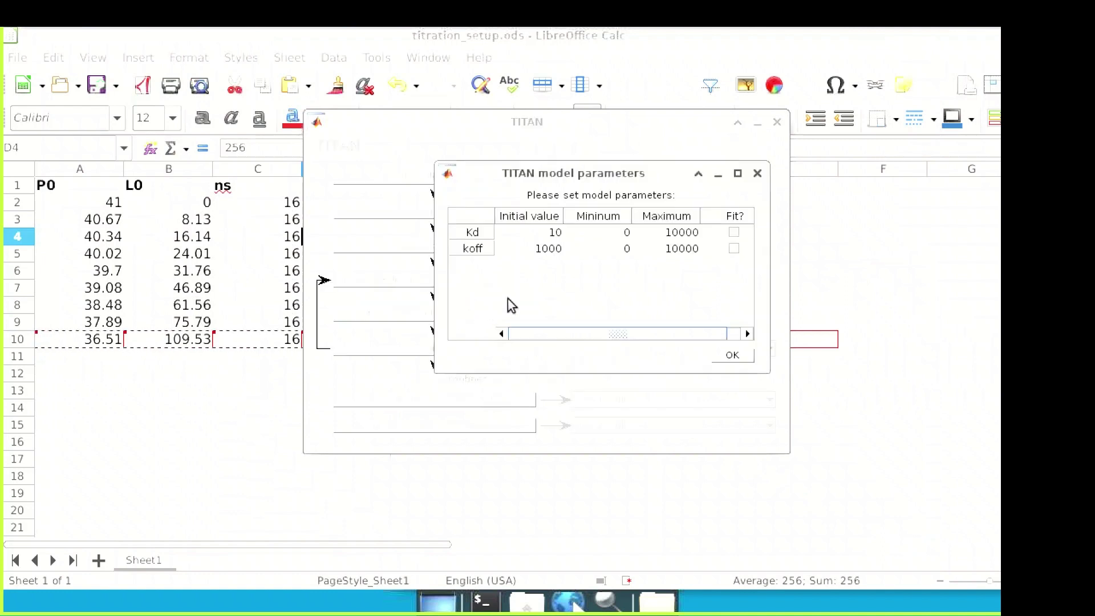
pyautogui.click(729, 231)
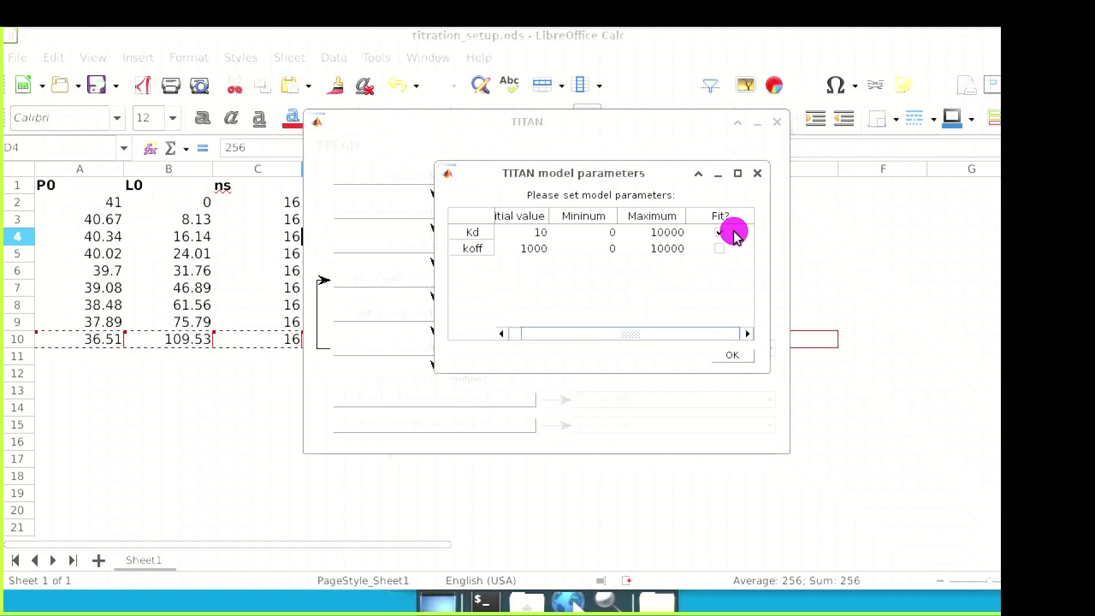
pyautogui.click(718, 247)
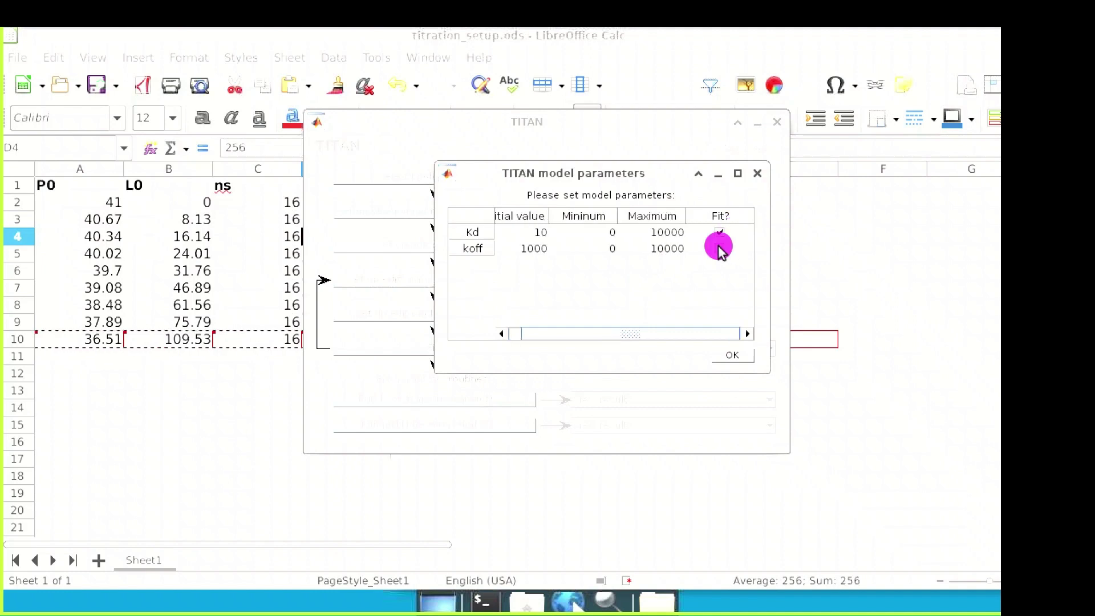
pyautogui.click(731, 356)
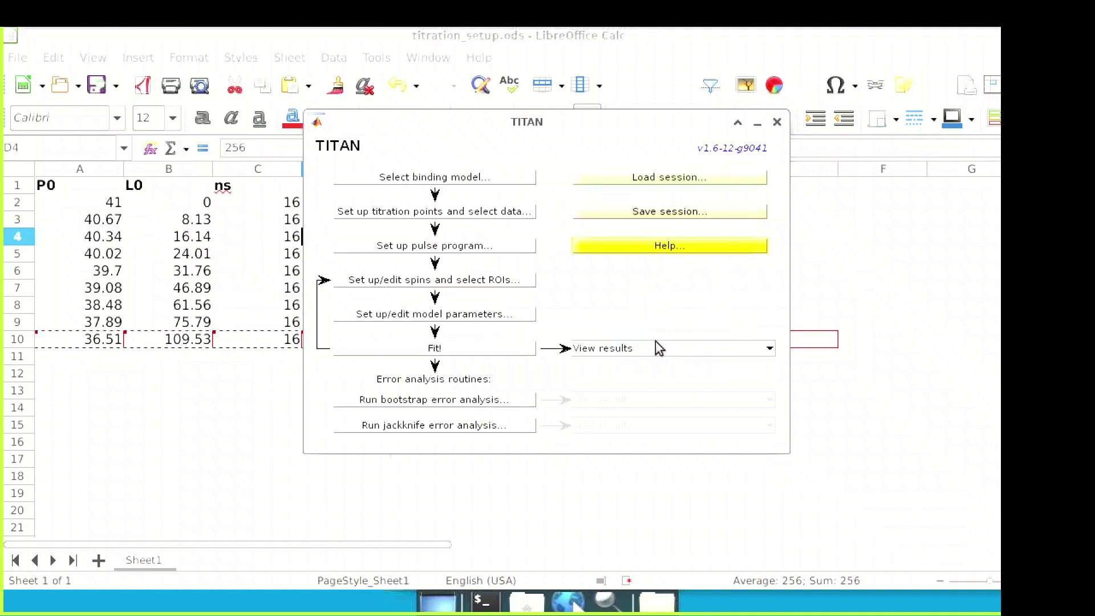
# Run the fit using all nine spectra, overwriting the current parameters, then close the fit output and minimize the residuals plot.
pyautogui.click(488, 348)
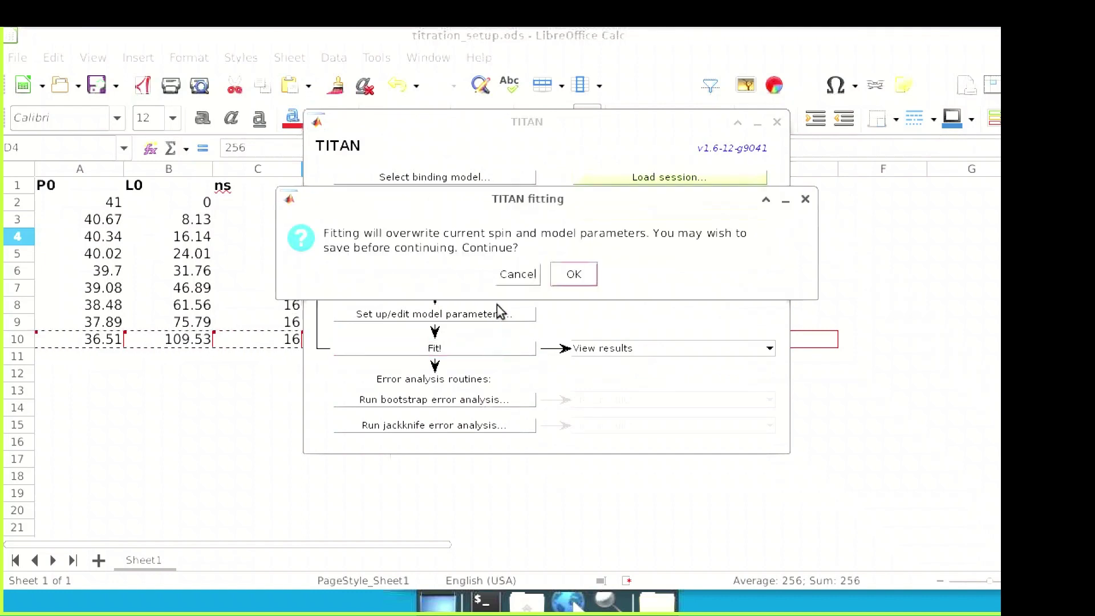
pyautogui.click(572, 276)
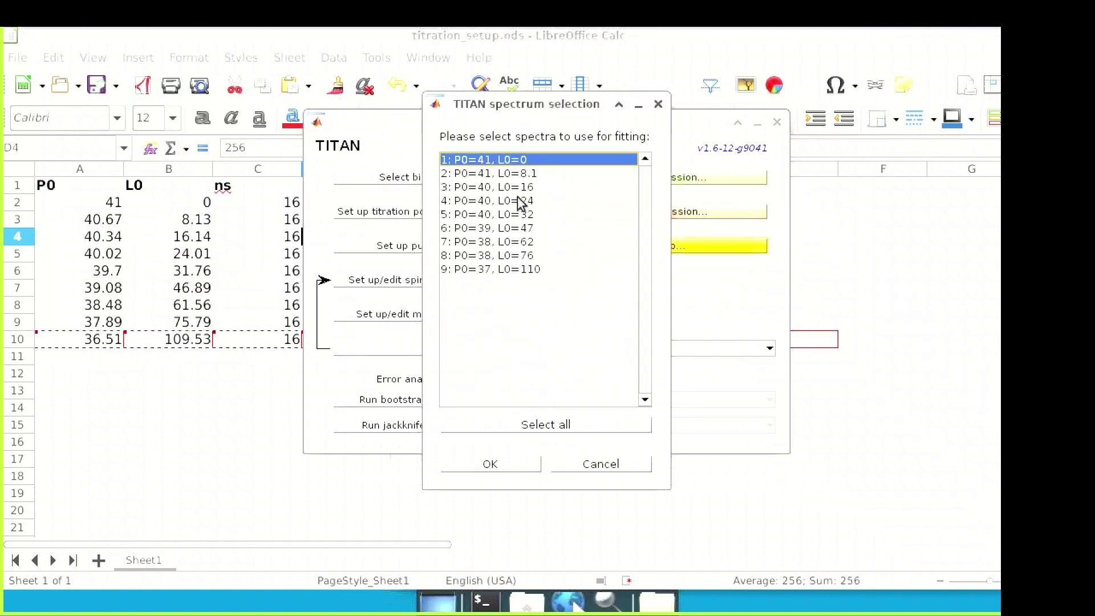
pyautogui.click(537, 424)
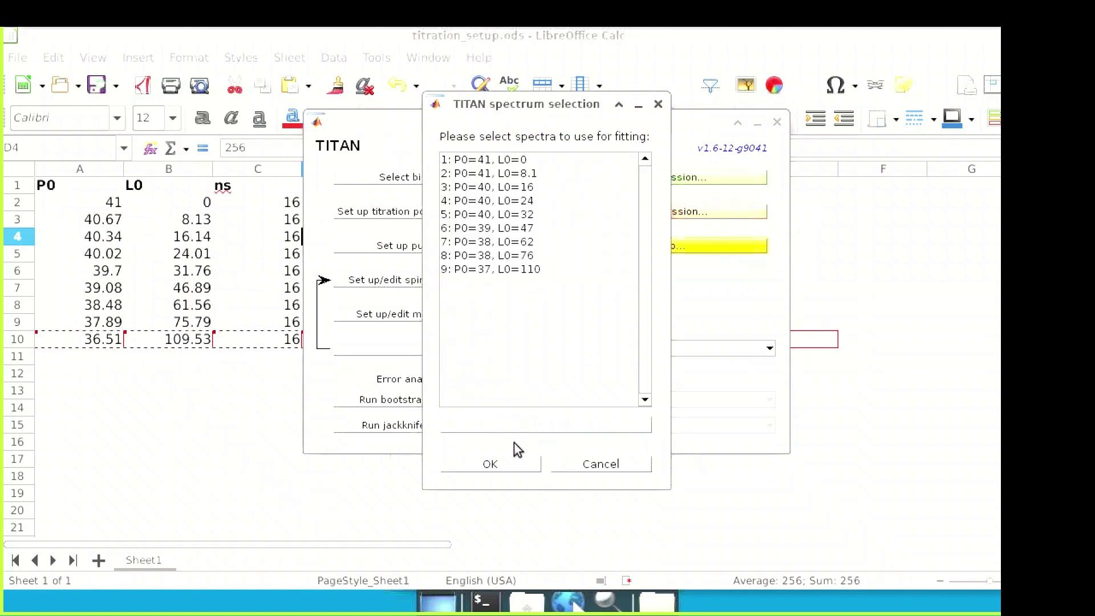
pyautogui.click(507, 465)
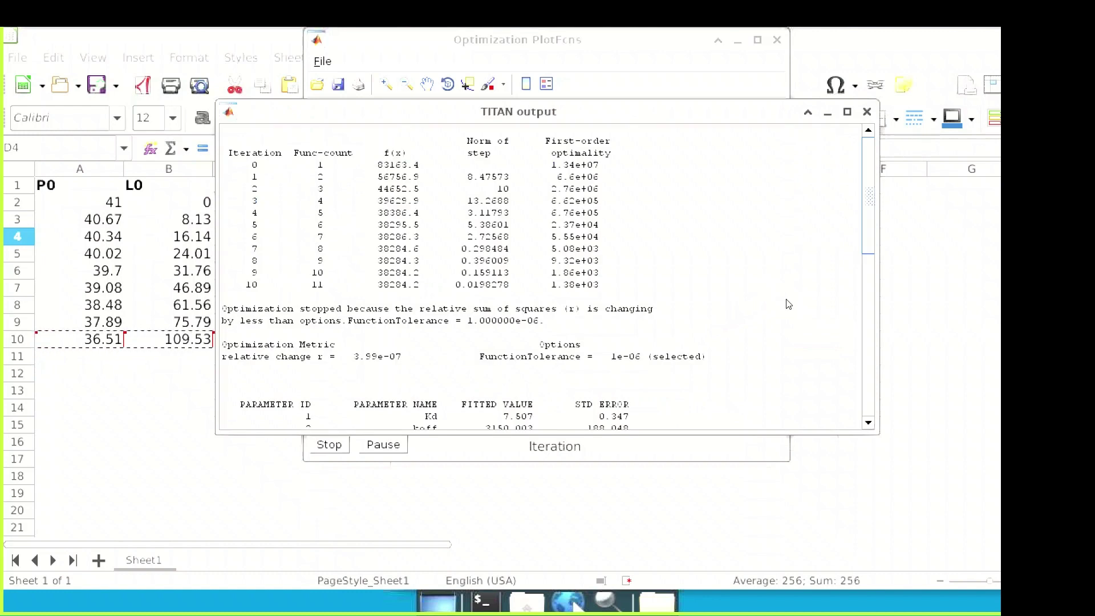
pyautogui.click(866, 111)
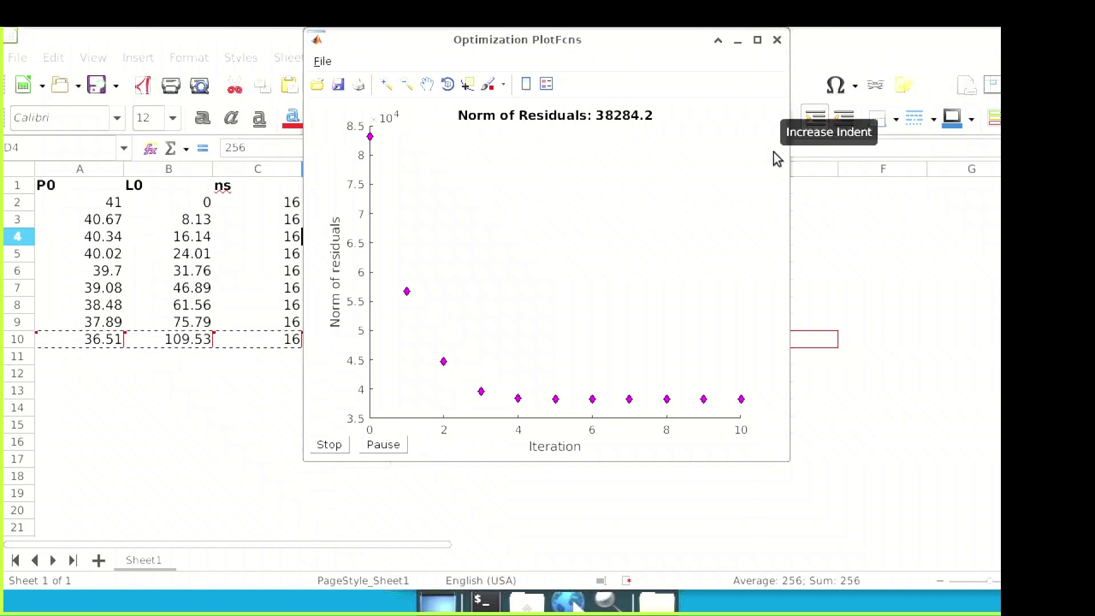
pyautogui.click(738, 42)
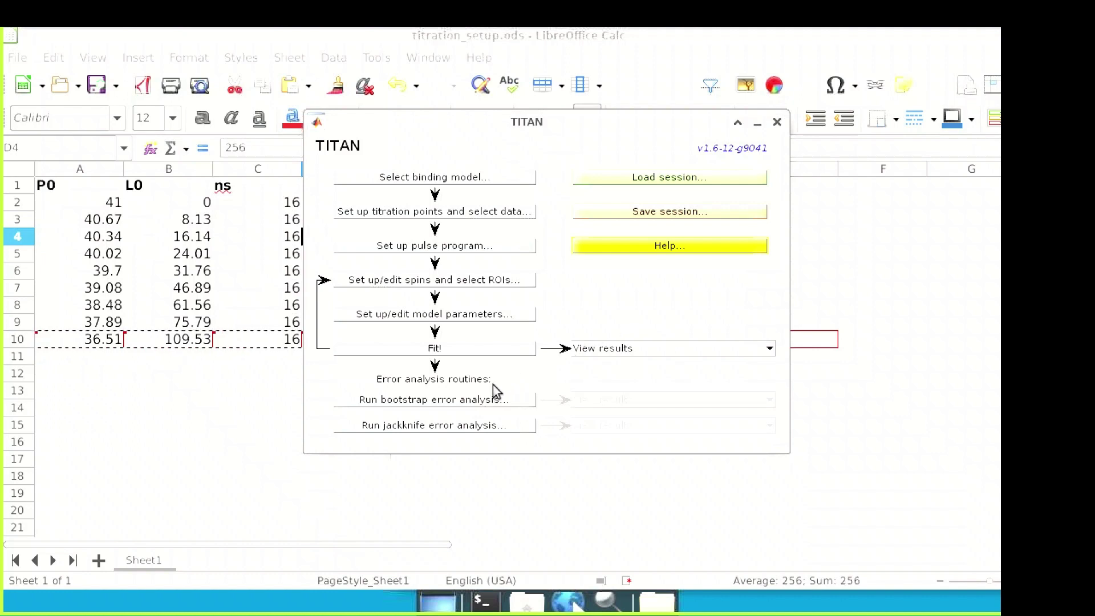
# Run the bootstrap error analysis with 3 replicas, accepting the estimated running time.
pyautogui.click(454, 400)
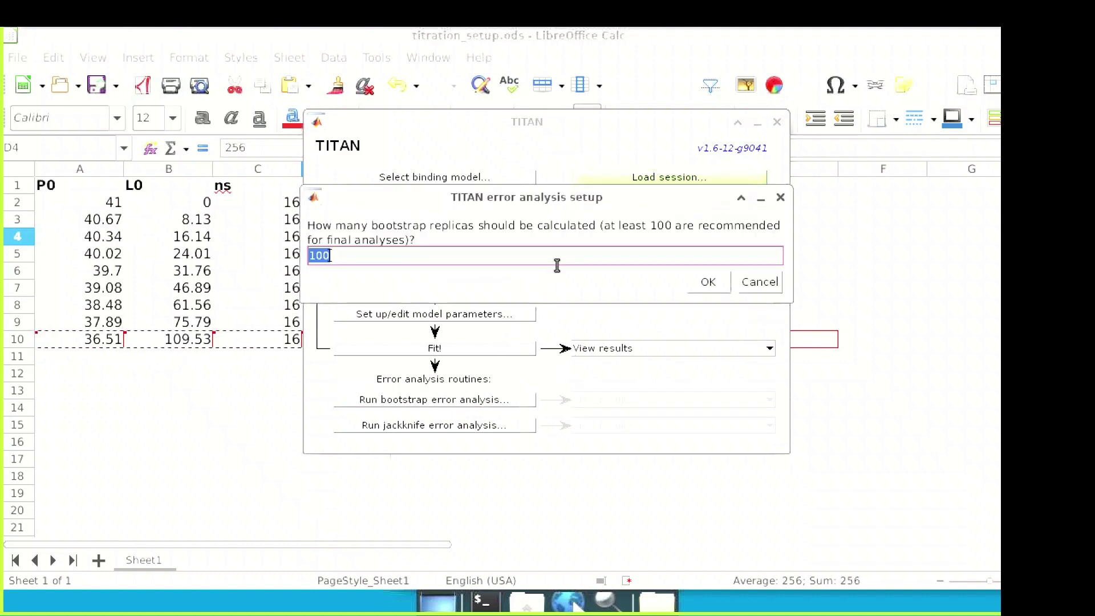
pyautogui.click(575, 257)
pyautogui.press('BackSpace')
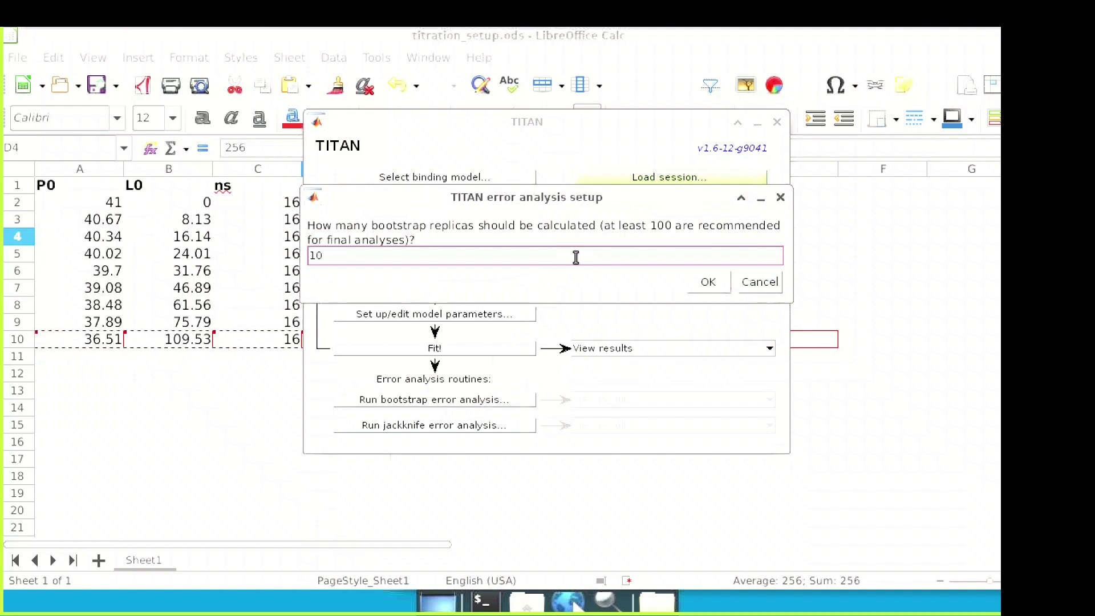
pyautogui.press('BackSpace')
pyautogui.write('3')
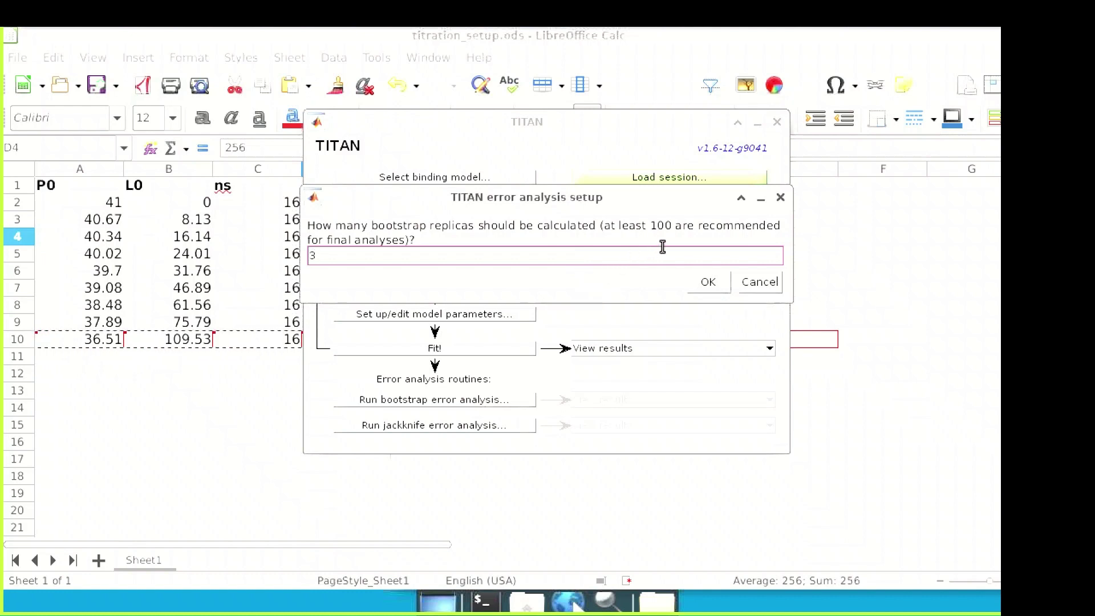
pyautogui.click(702, 283)
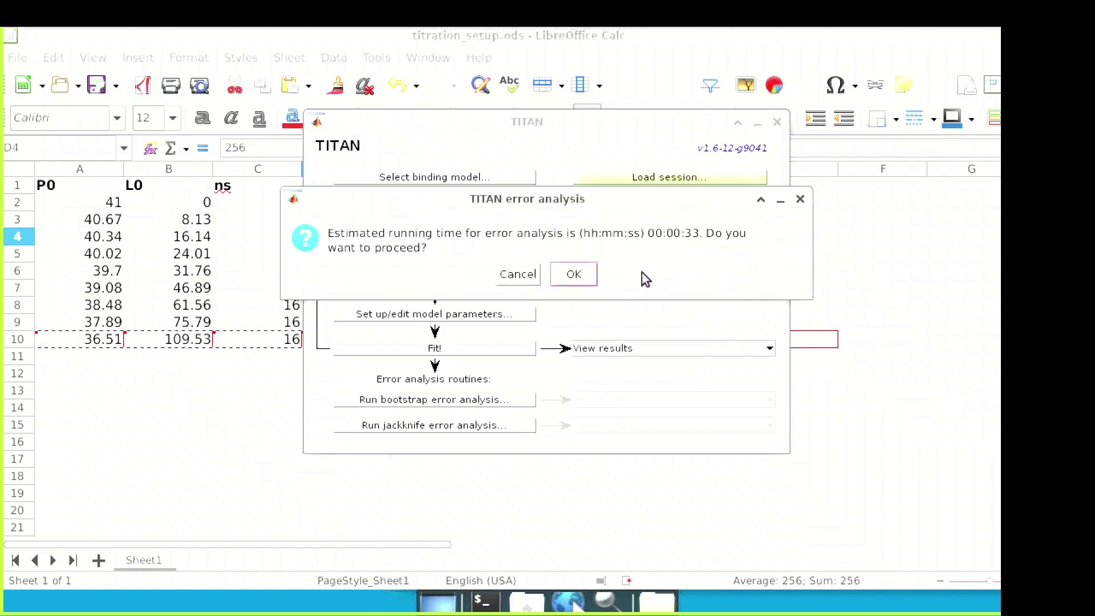
pyautogui.click(581, 274)
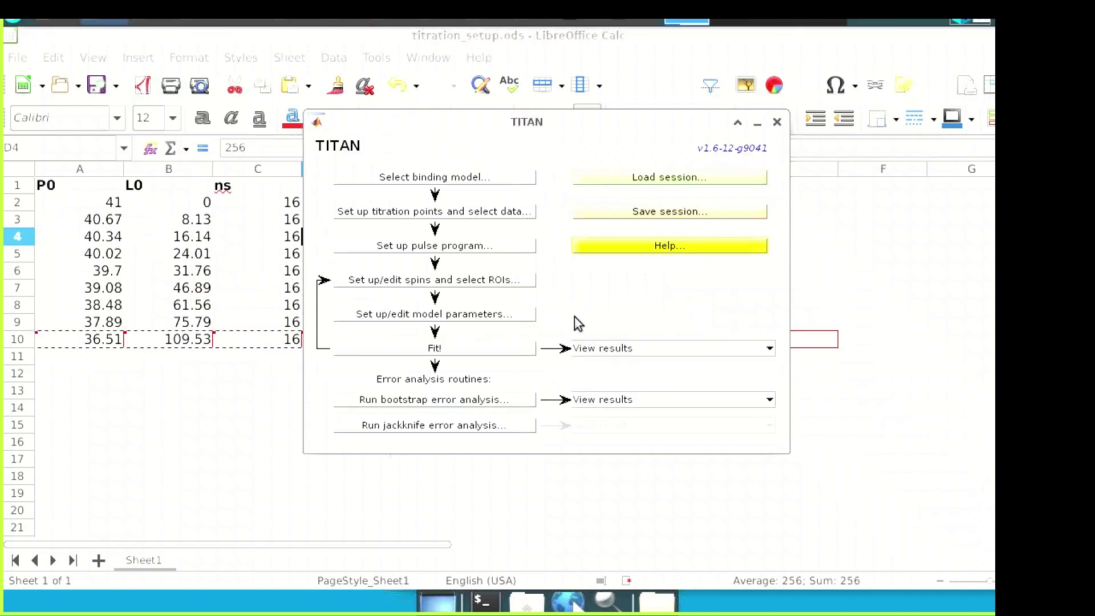
# Review the bootstrap summary and the table of all parameters per replica, minimizing each window.
pyautogui.click(658, 403)
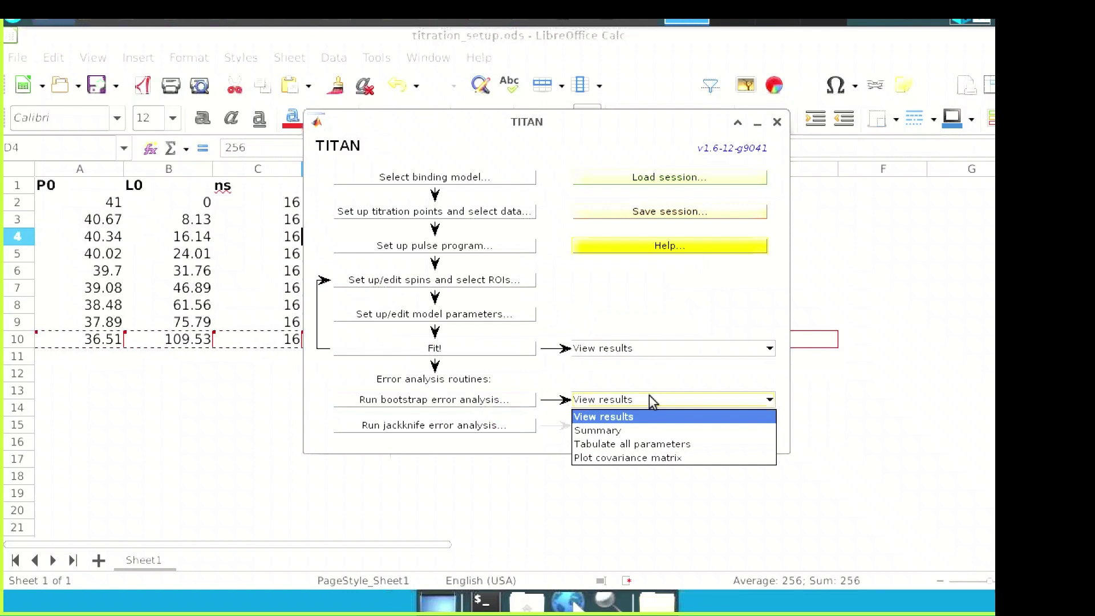
pyautogui.click(620, 429)
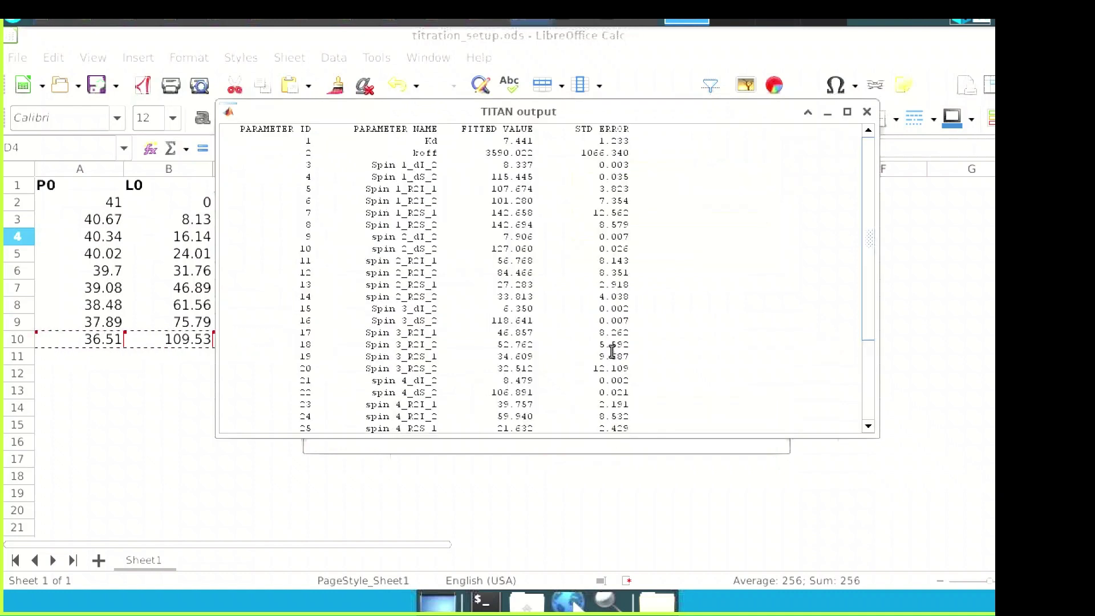
pyautogui.click(828, 114)
pyautogui.click(665, 397)
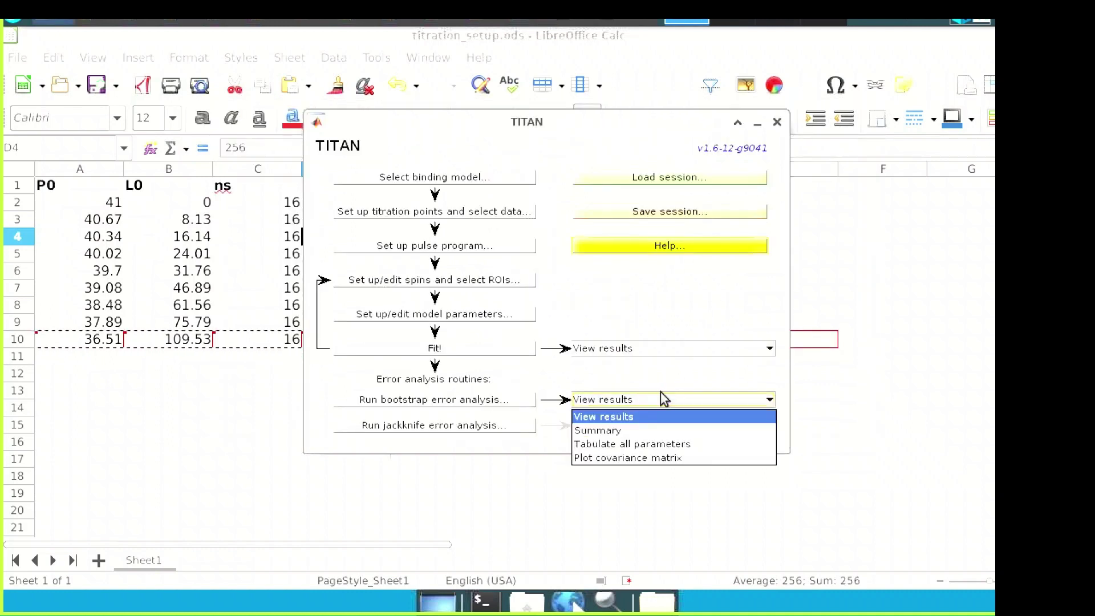
pyautogui.click(631, 443)
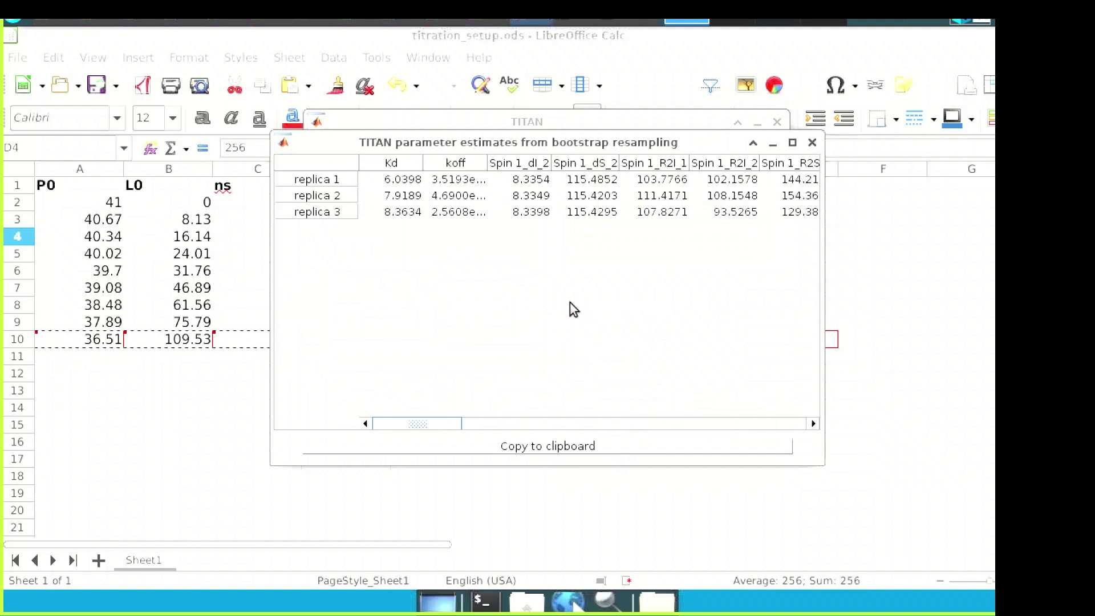
pyautogui.click(771, 142)
# Plot the covariance matrix from the bootstrap results, and minimize its figure.
pyautogui.click(665, 400)
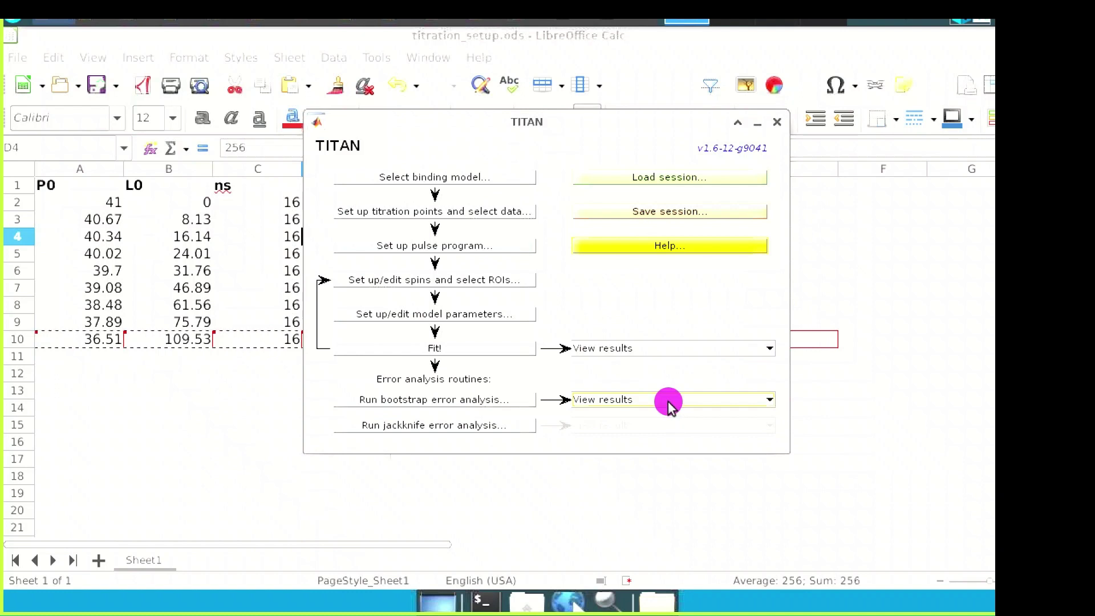
pyautogui.click(652, 458)
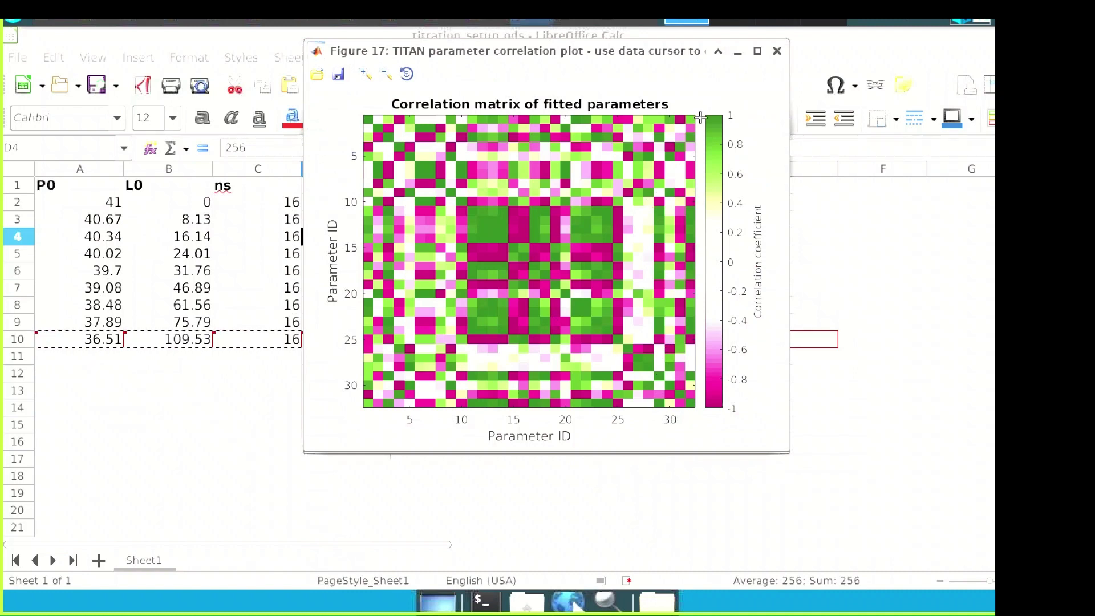
pyautogui.click(737, 53)
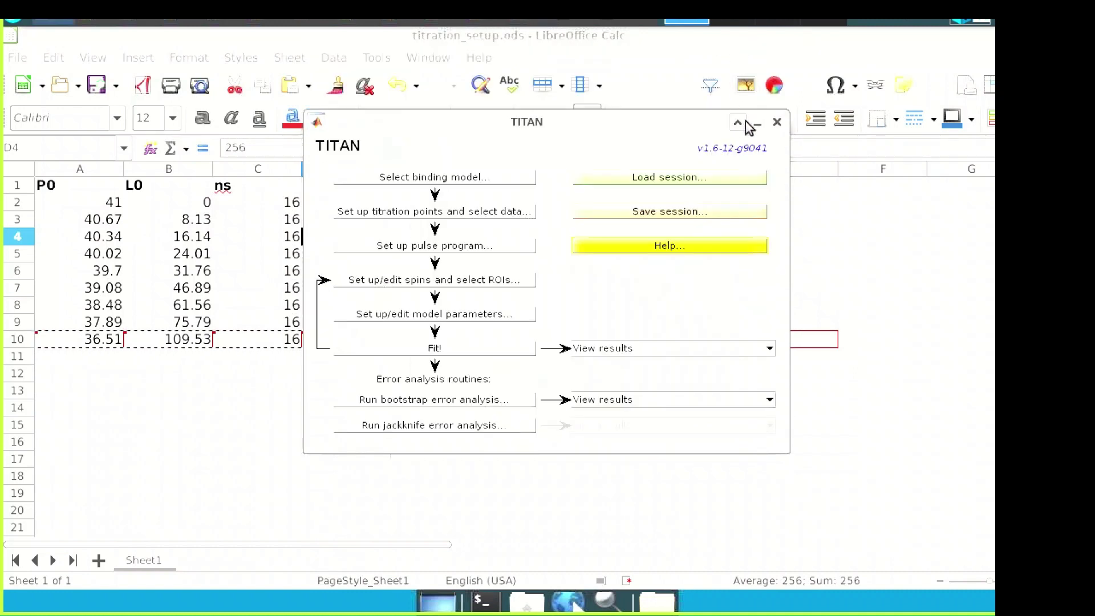